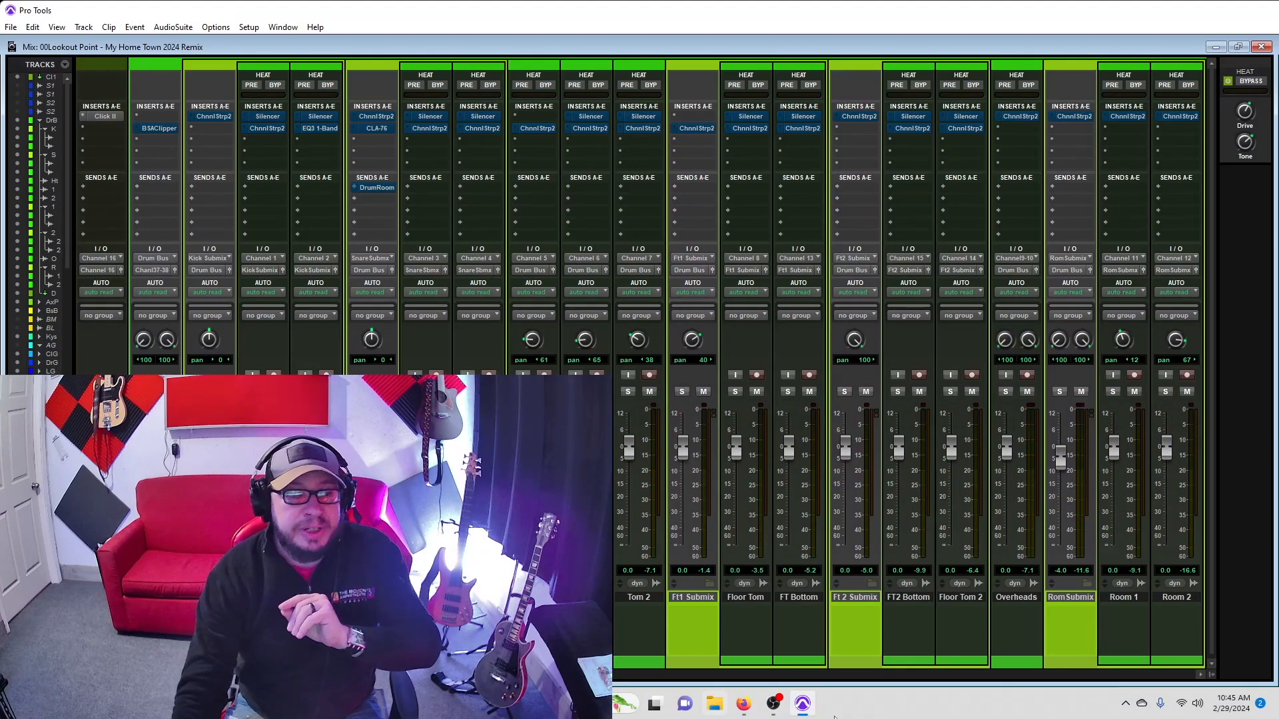
pyautogui.click(774, 708)
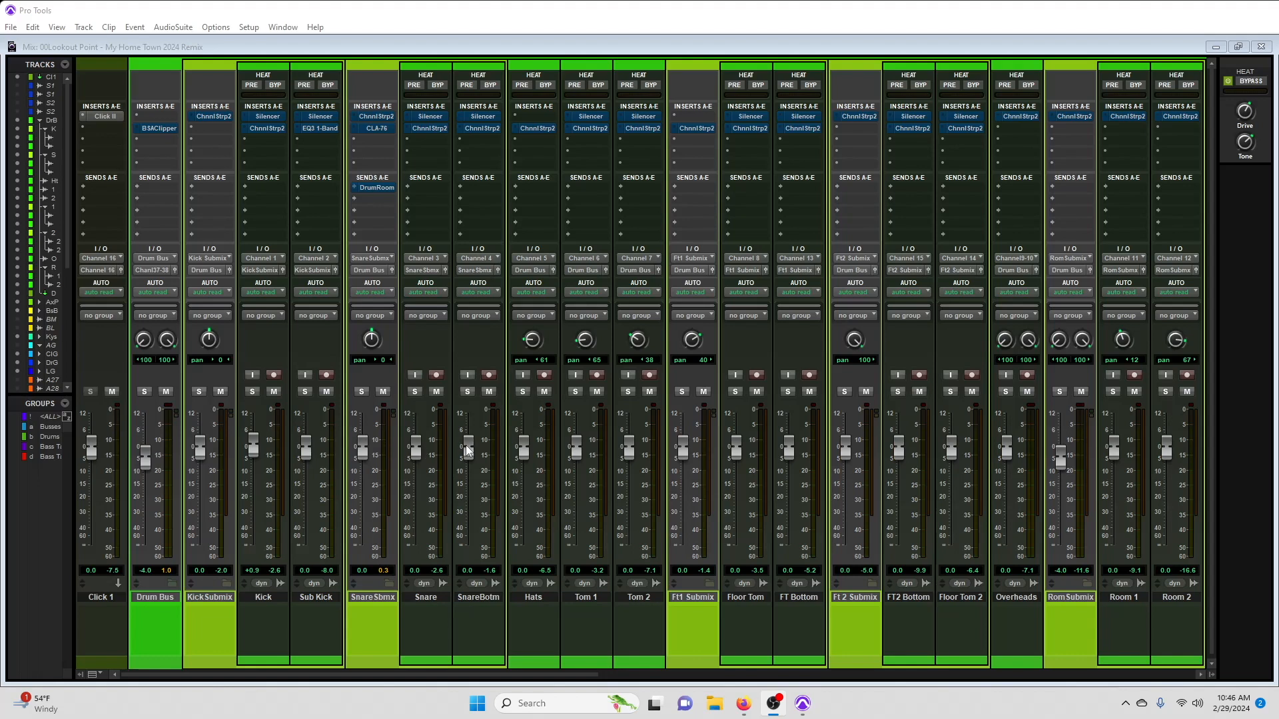
pyautogui.hotkey('alt', 'Tab')
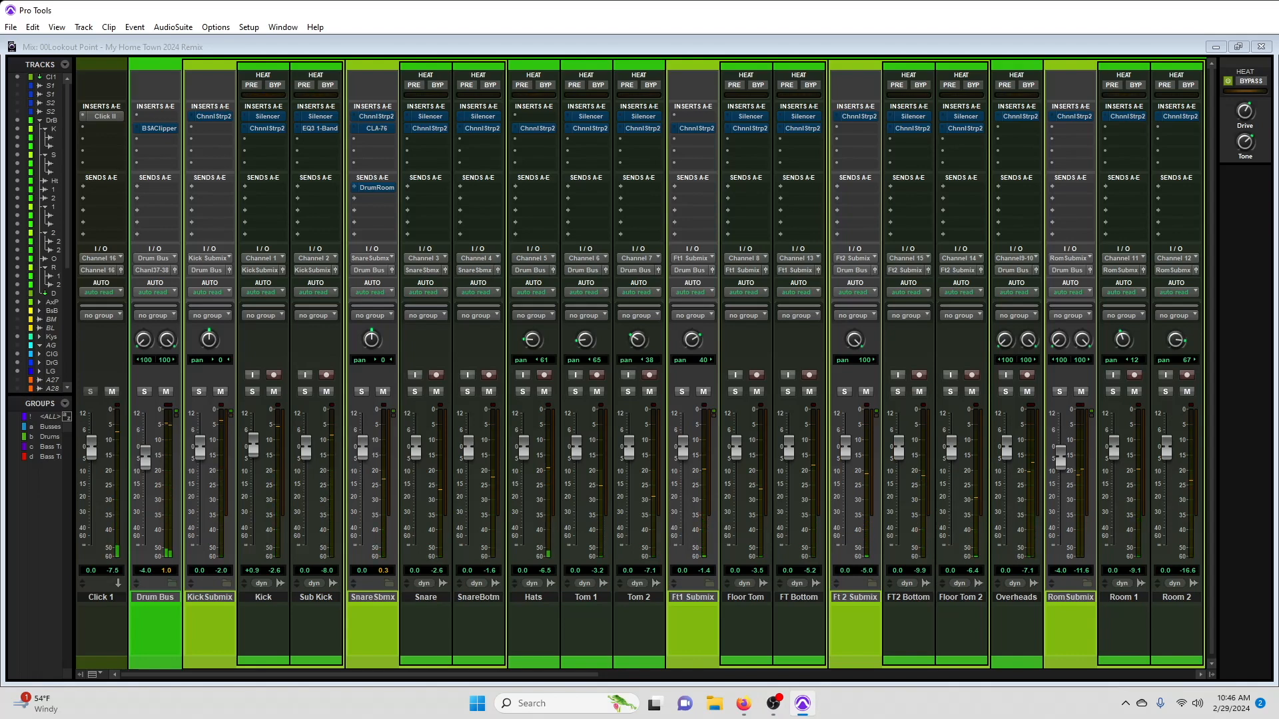
pyautogui.hotkey('alt', 'Tab')
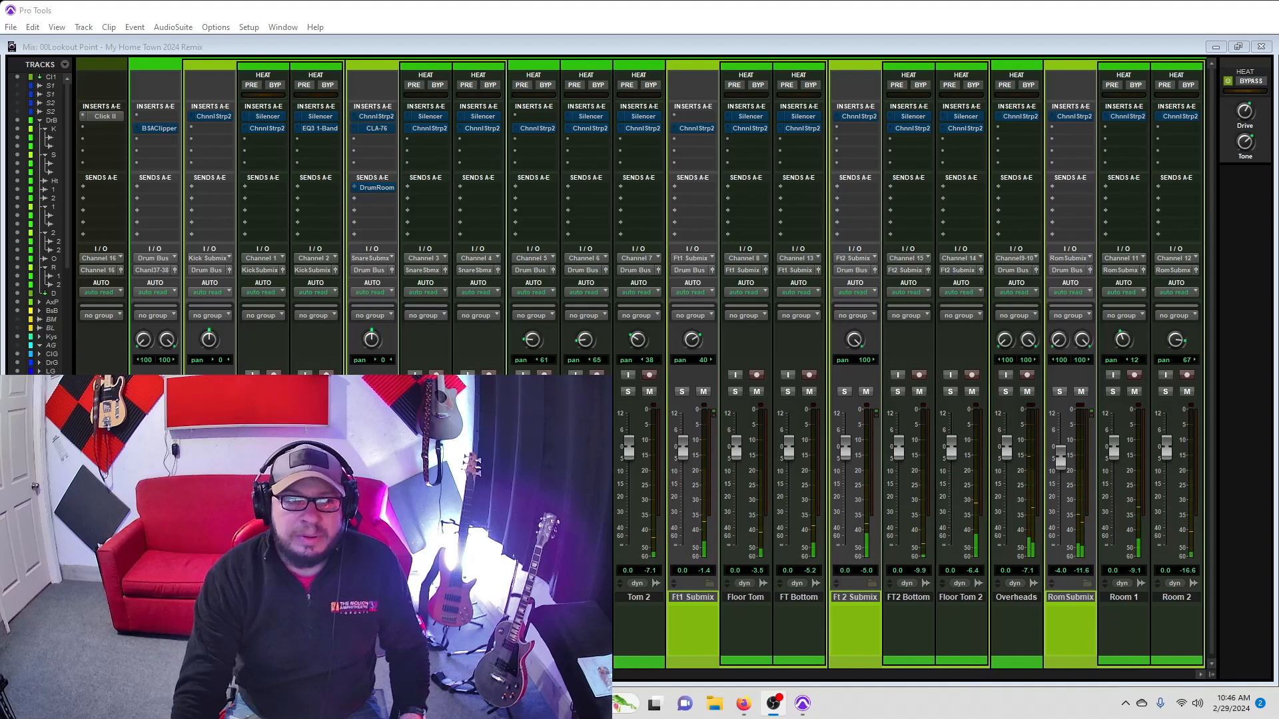
pyautogui.hotkey('alt', 'Tab')
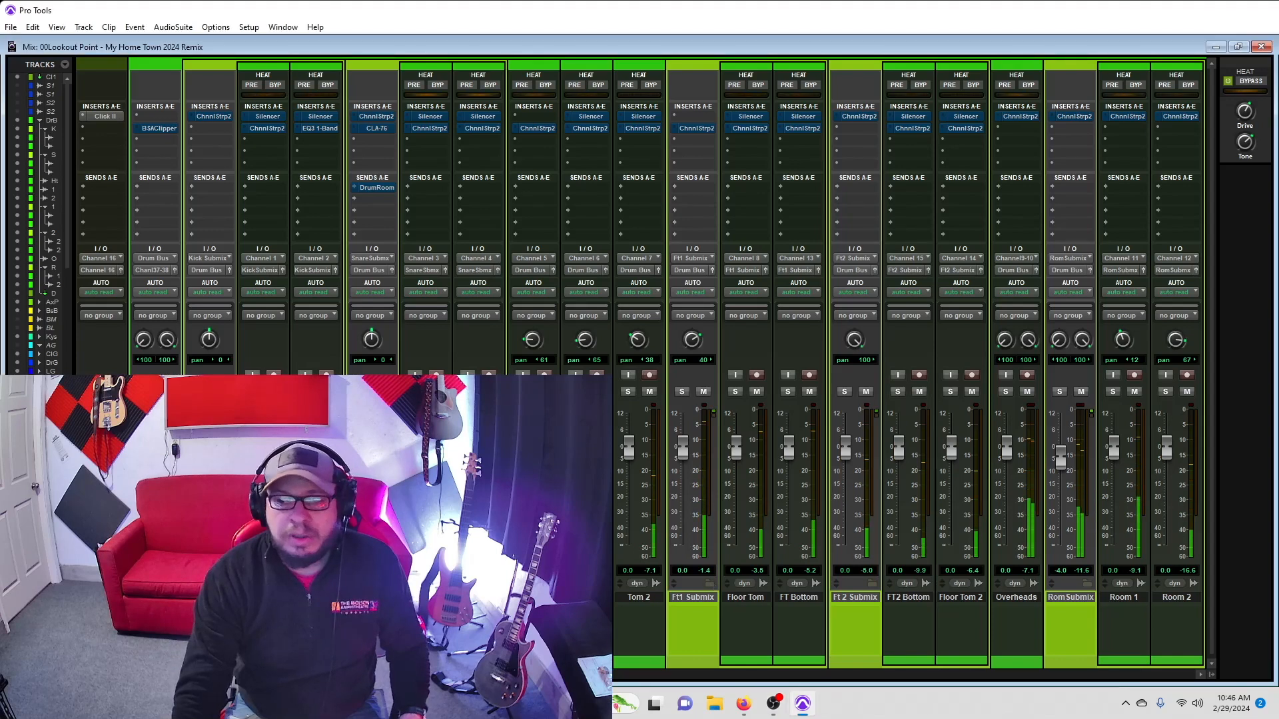
pyautogui.hotkey('alt', 'Tab')
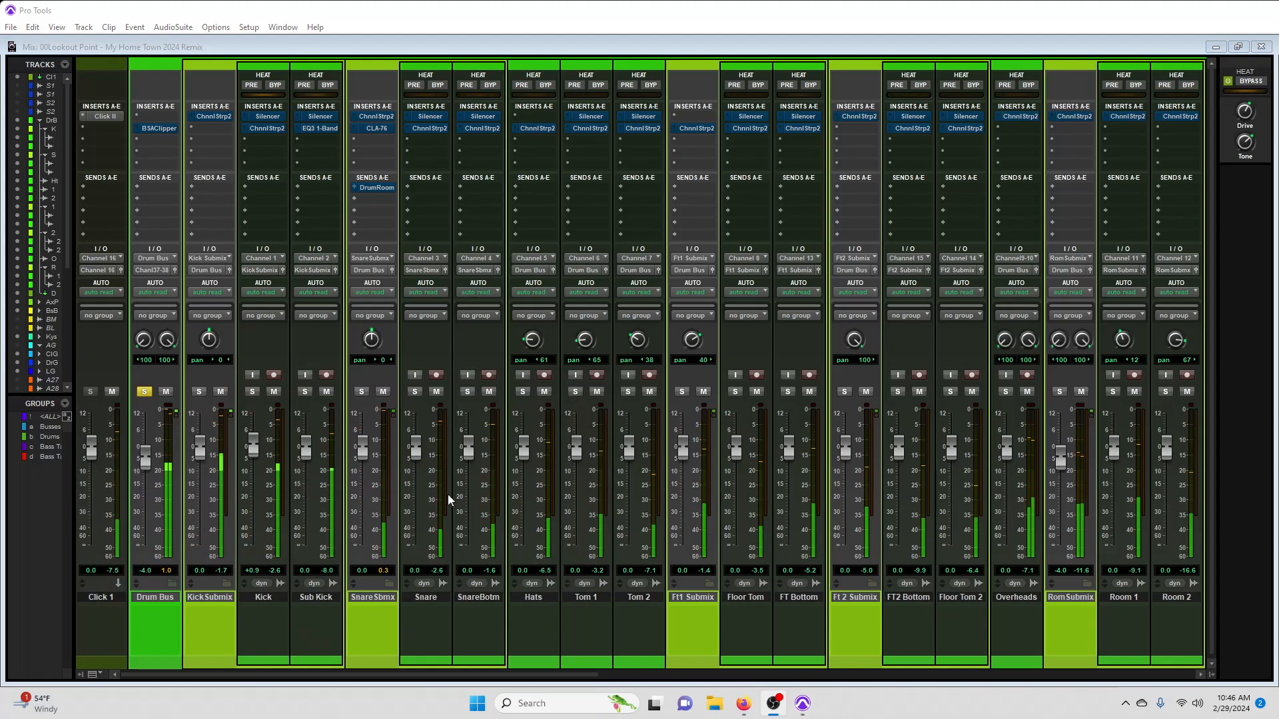
# - Audition the snare bottom mic in solo within the drum bus, and compare the mix with the drum bus solo off and on
pyautogui.click(468, 391)
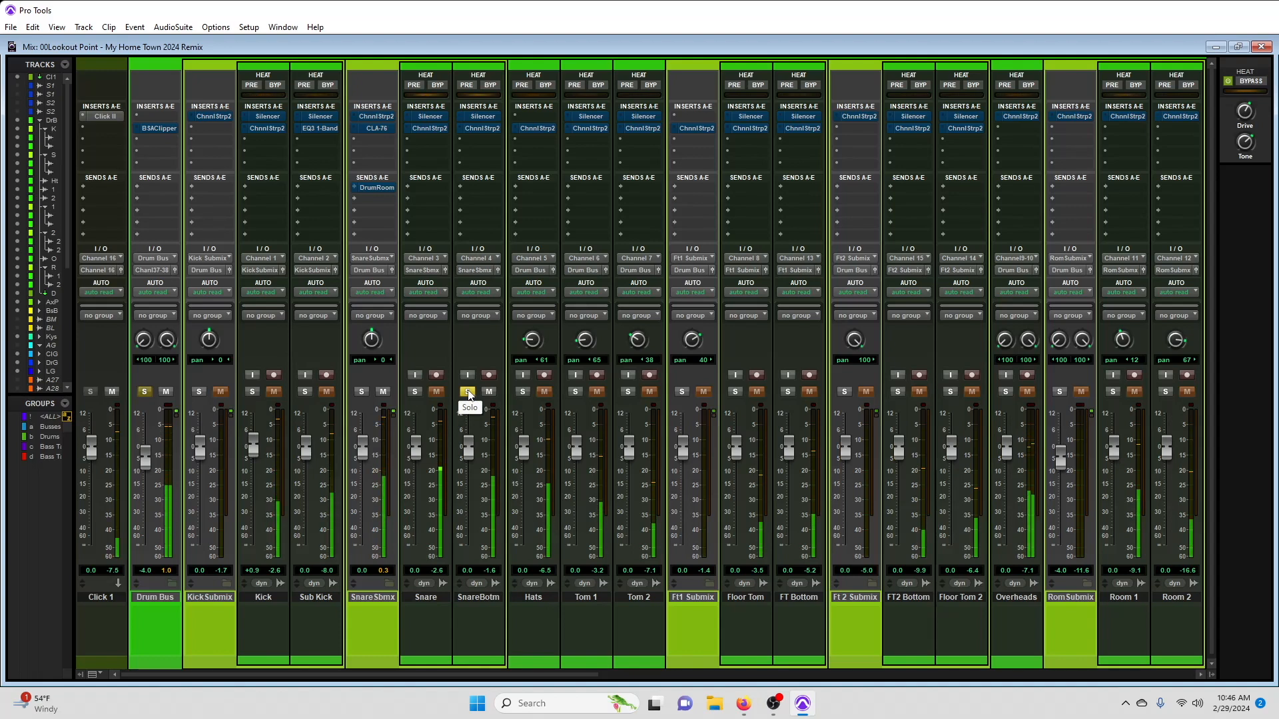
pyautogui.click(468, 393)
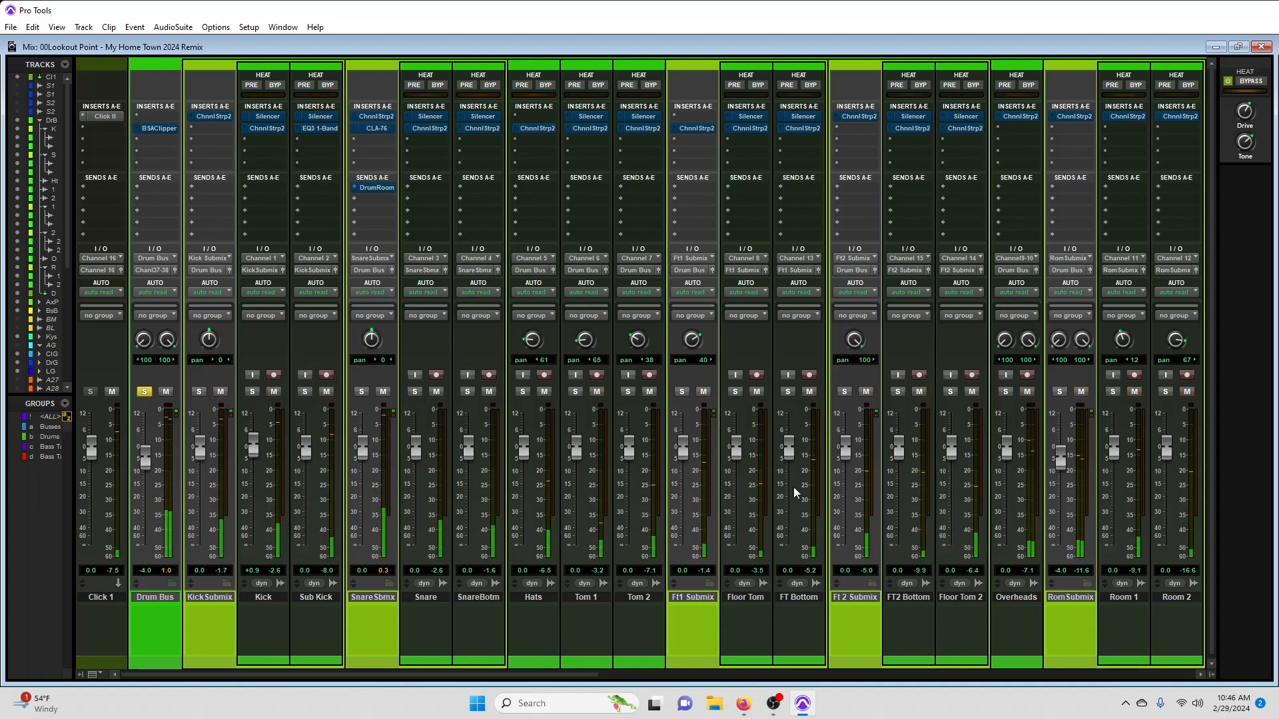
pyautogui.click(144, 392)
pyautogui.click(144, 392)
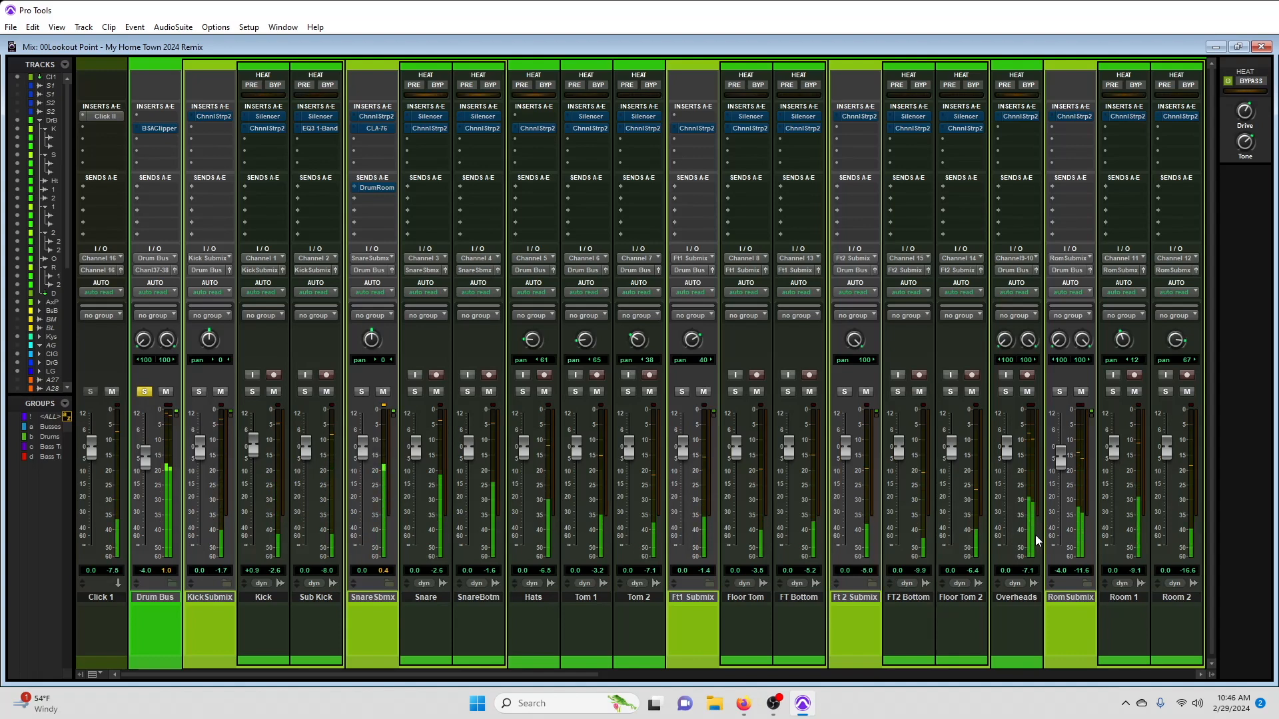
# - Solo the overheads and the kick submix with the drum bus, and lower the kick submix level to -5.9 dB
pyautogui.click(1005, 392)
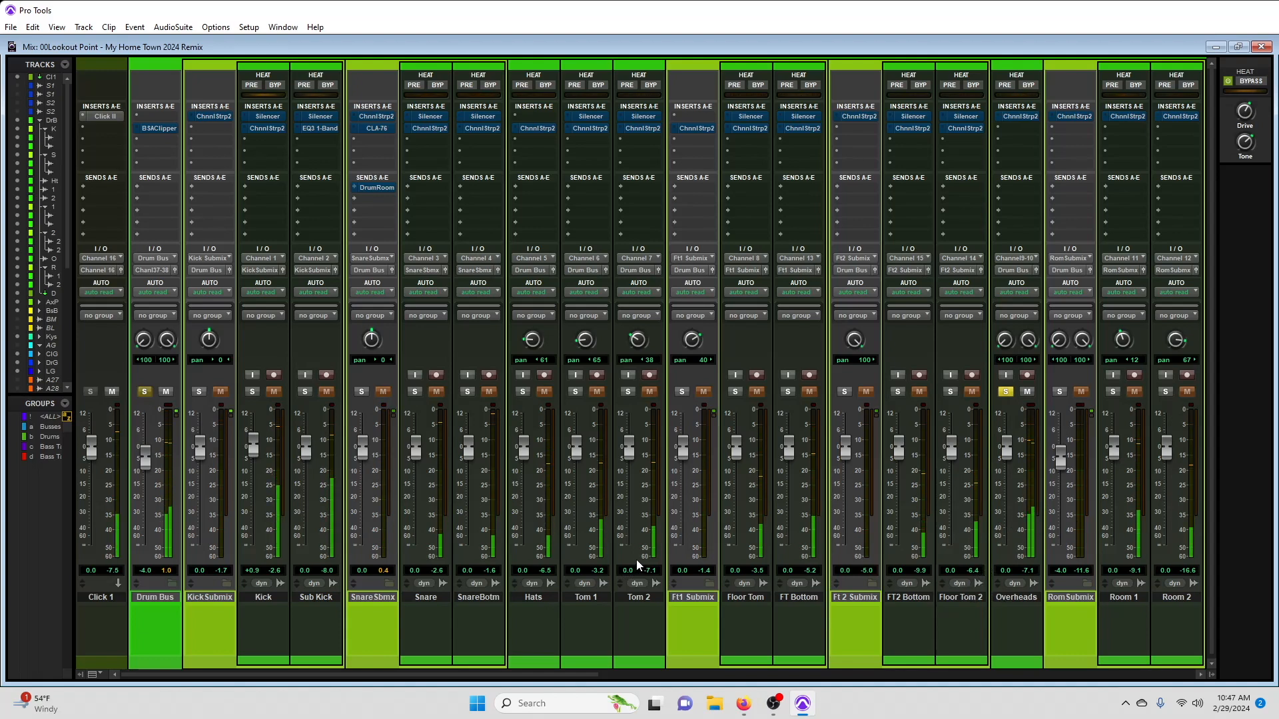
pyautogui.click(198, 392)
pyautogui.moveTo(200, 450)
pyautogui.mouseDown()
pyautogui.moveTo(206, 582)
pyautogui.moveTo(219, 462)
pyautogui.mouseUp()
pyautogui.click(195, 390)
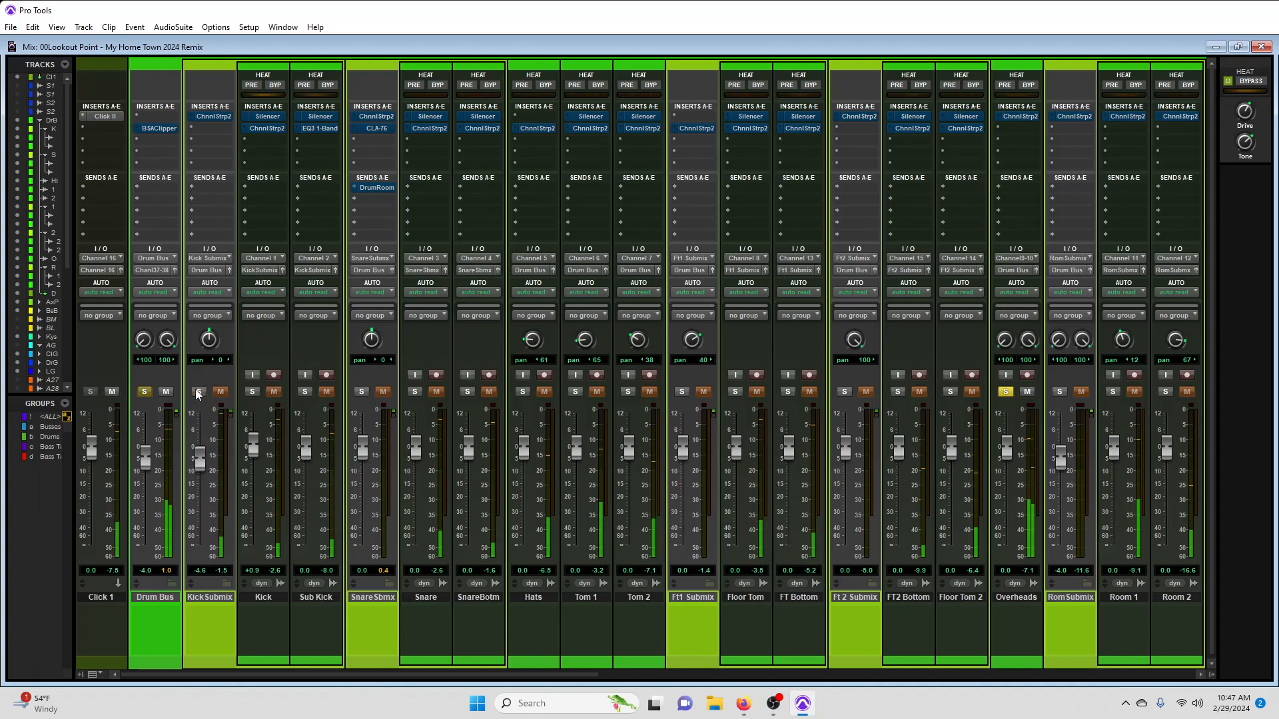
pyautogui.click(195, 390)
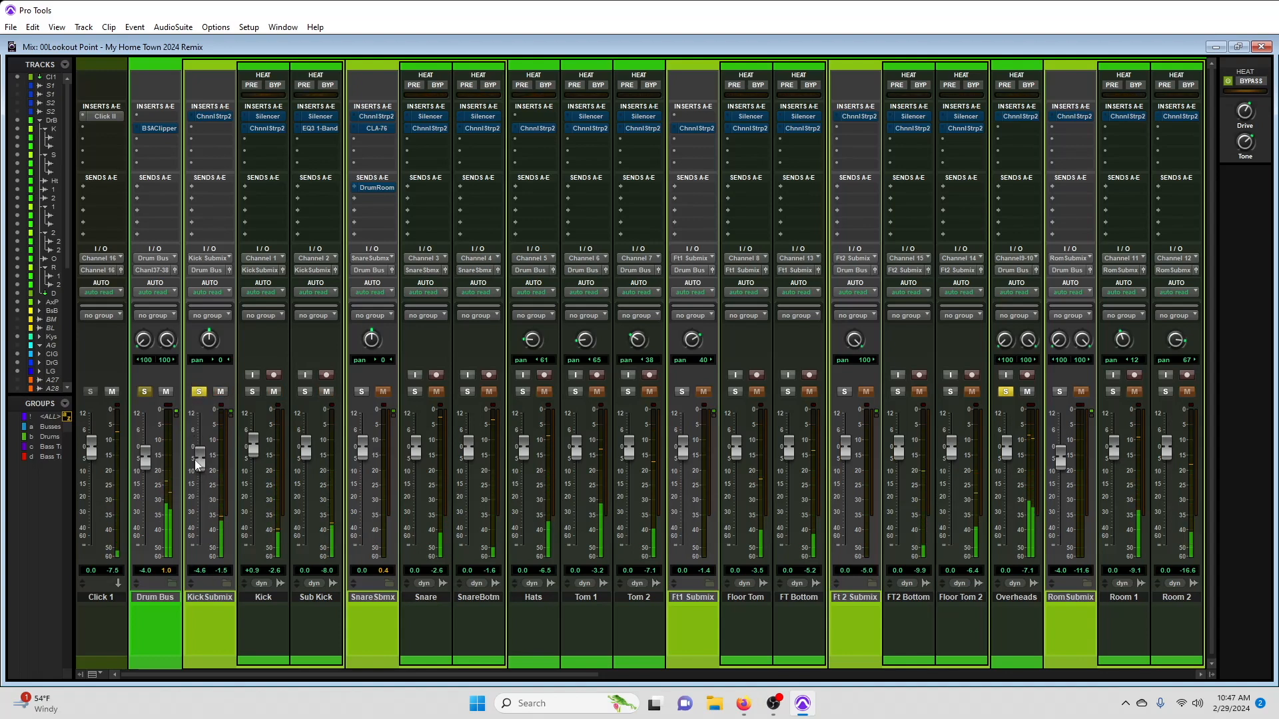
pyautogui.moveTo(195, 462); pyautogui.dragTo(195, 471)
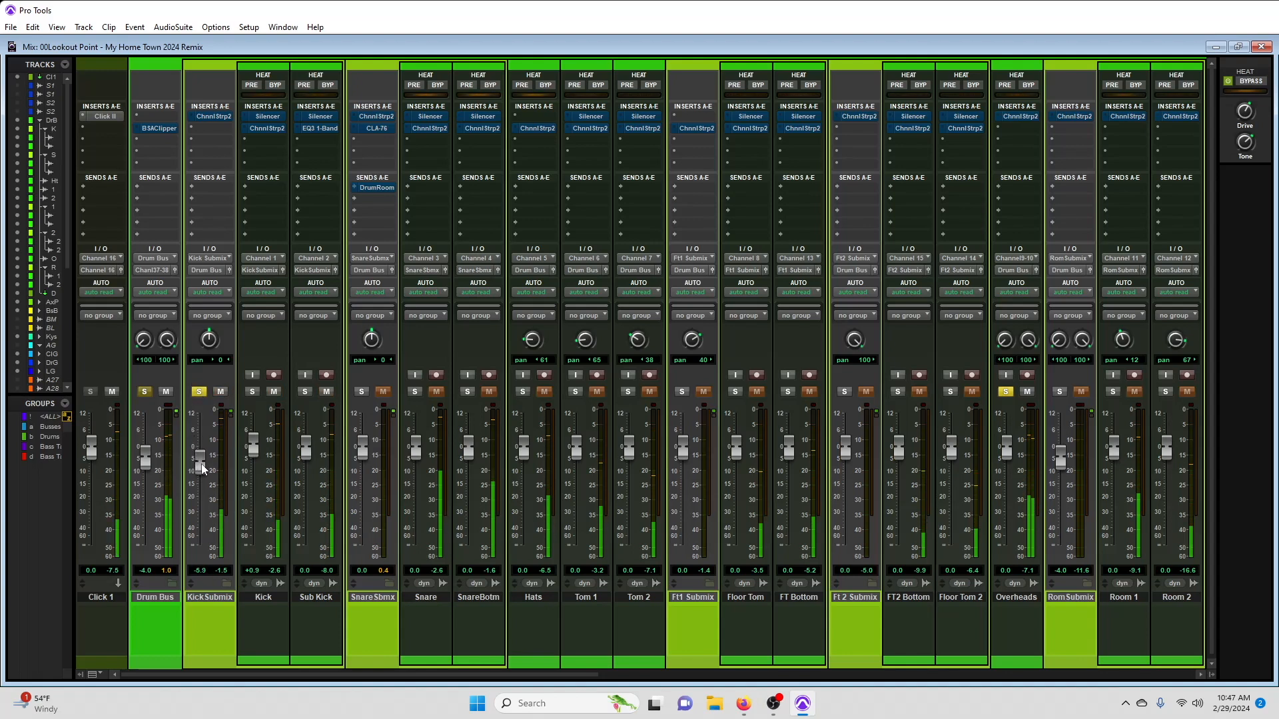
# - Lower the snare submix to -6.2 dB and solo it with the others, and reduce the snare bottom mic to -5.2 dB
pyautogui.moveTo(363, 446)
pyautogui.mouseDown()
pyautogui.moveTo(363, 547)
pyautogui.moveTo(377, 469)
pyautogui.moveTo(366, 464)
pyautogui.mouseUp()
pyautogui.click(361, 392)
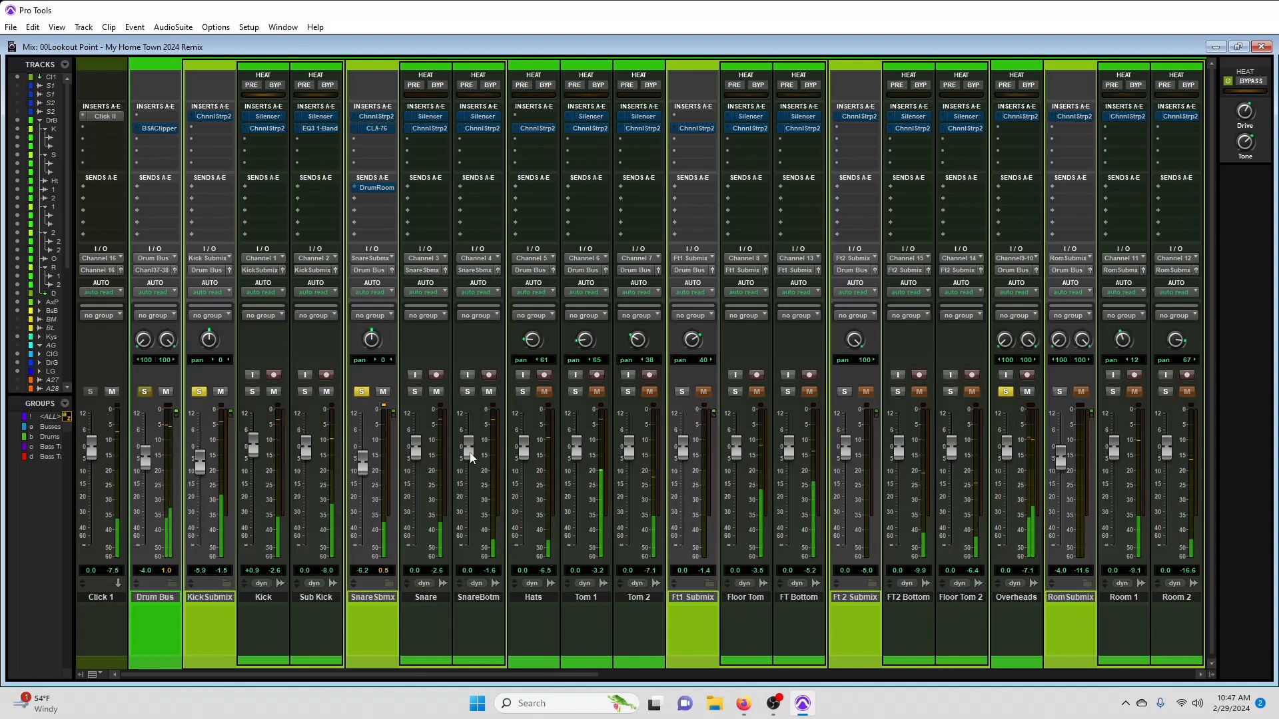
pyautogui.moveTo(470, 454)
pyautogui.mouseDown()
pyautogui.moveTo(473, 474)
pyautogui.moveTo(471, 459)
pyautogui.mouseUp()
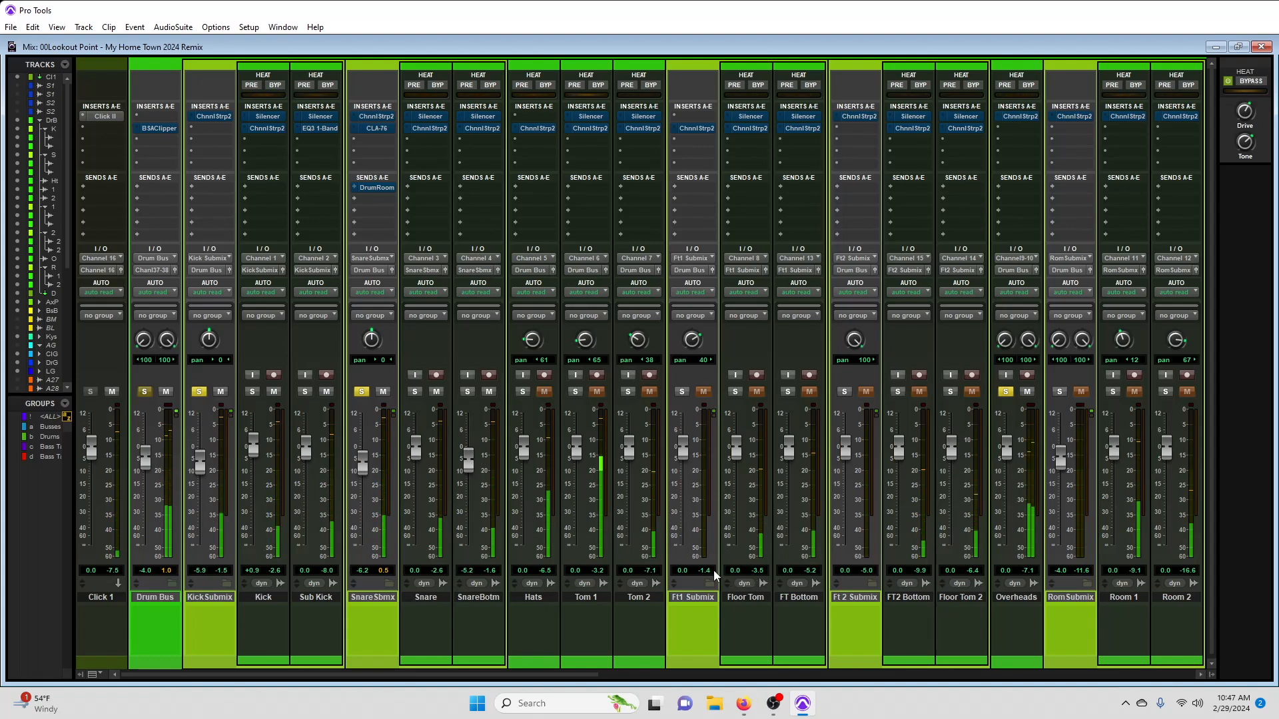
# - Add the hats to the soloed channels and balance their level at -8.6 dB
pyautogui.click(523, 392)
pyautogui.moveTo(525, 445); pyautogui.dragTo(528, 471)
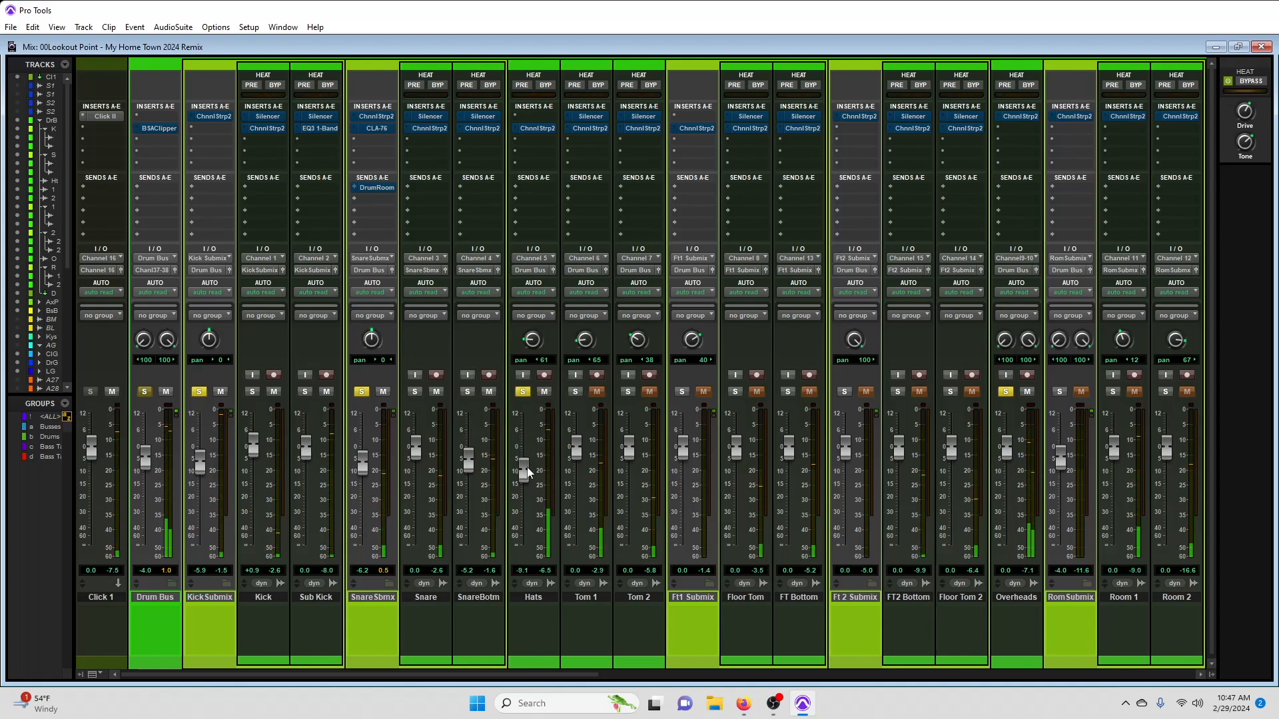
pyautogui.moveTo(526, 466); pyautogui.dragTo(529, 464)
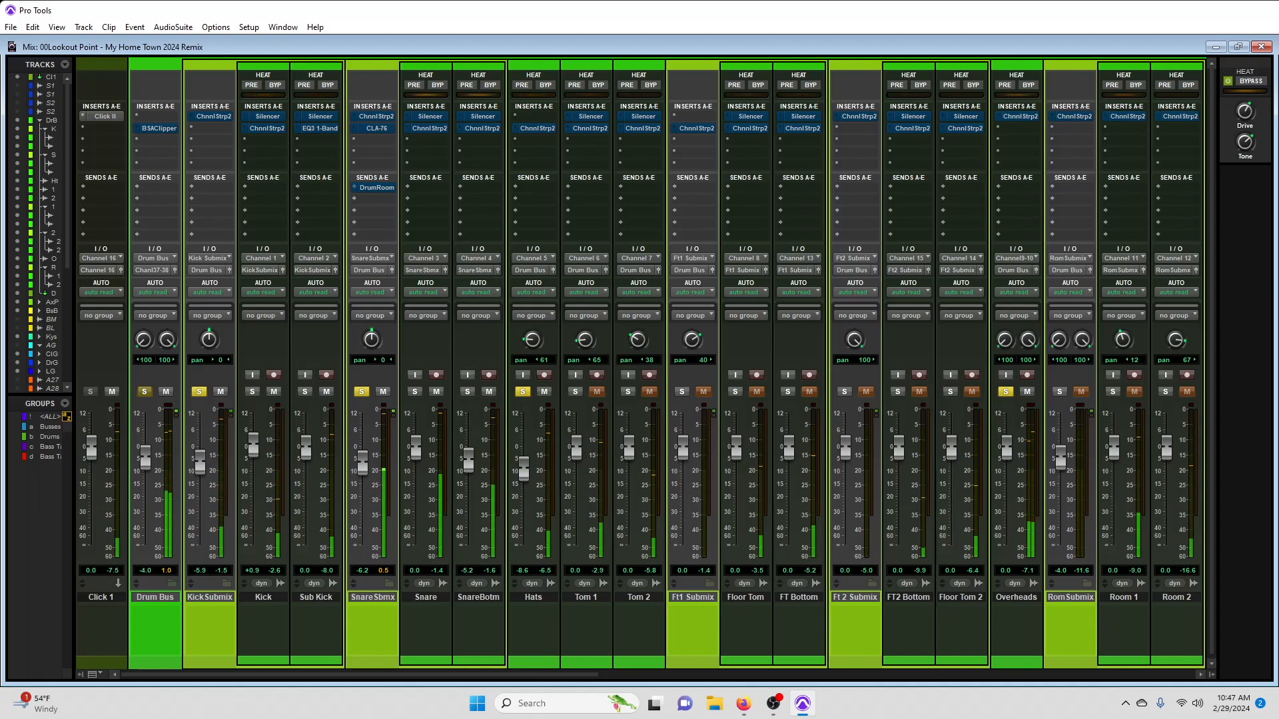
pyautogui.click(776, 704)
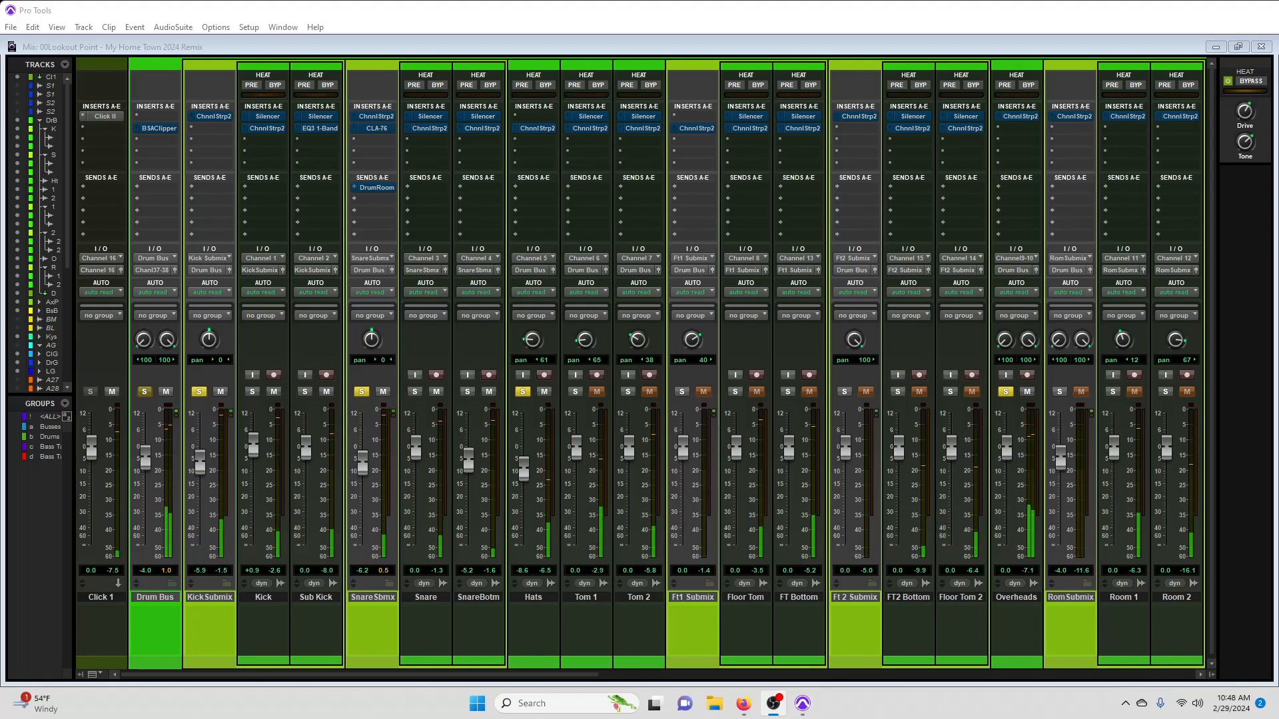
pyautogui.hotkey('alt', 'Tab')
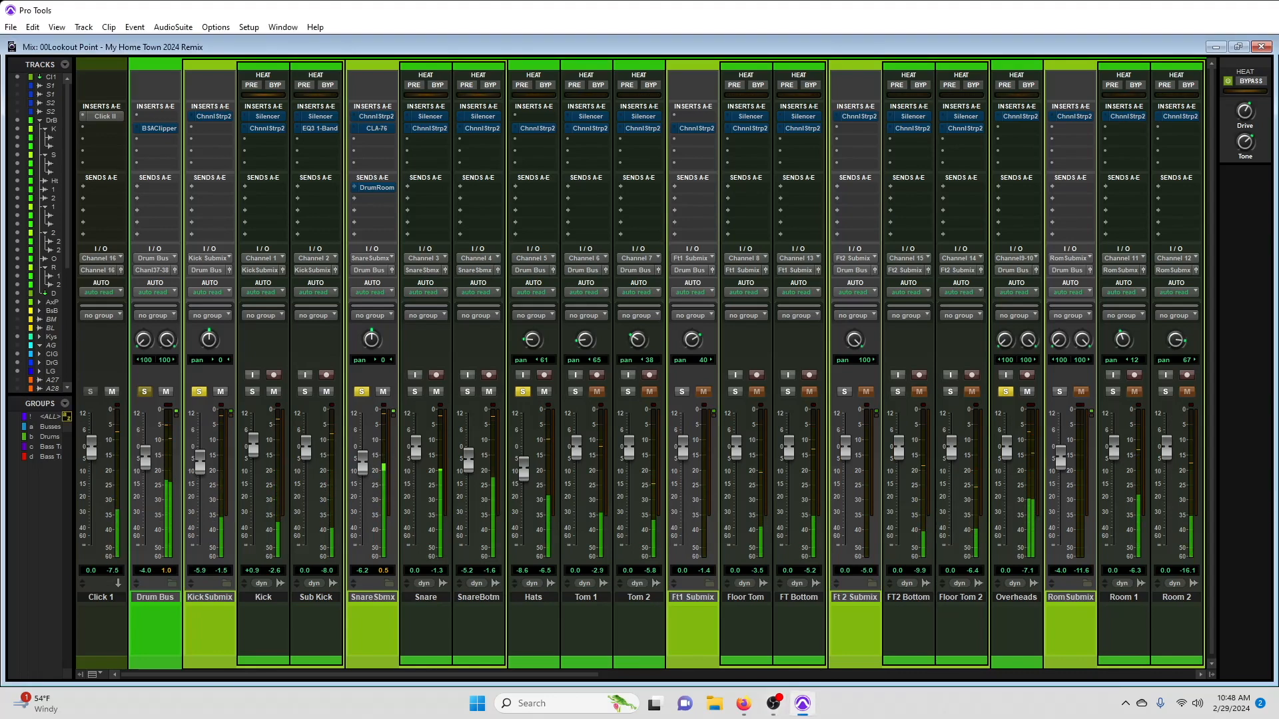
pyautogui.hotkey('ctrl', '=')
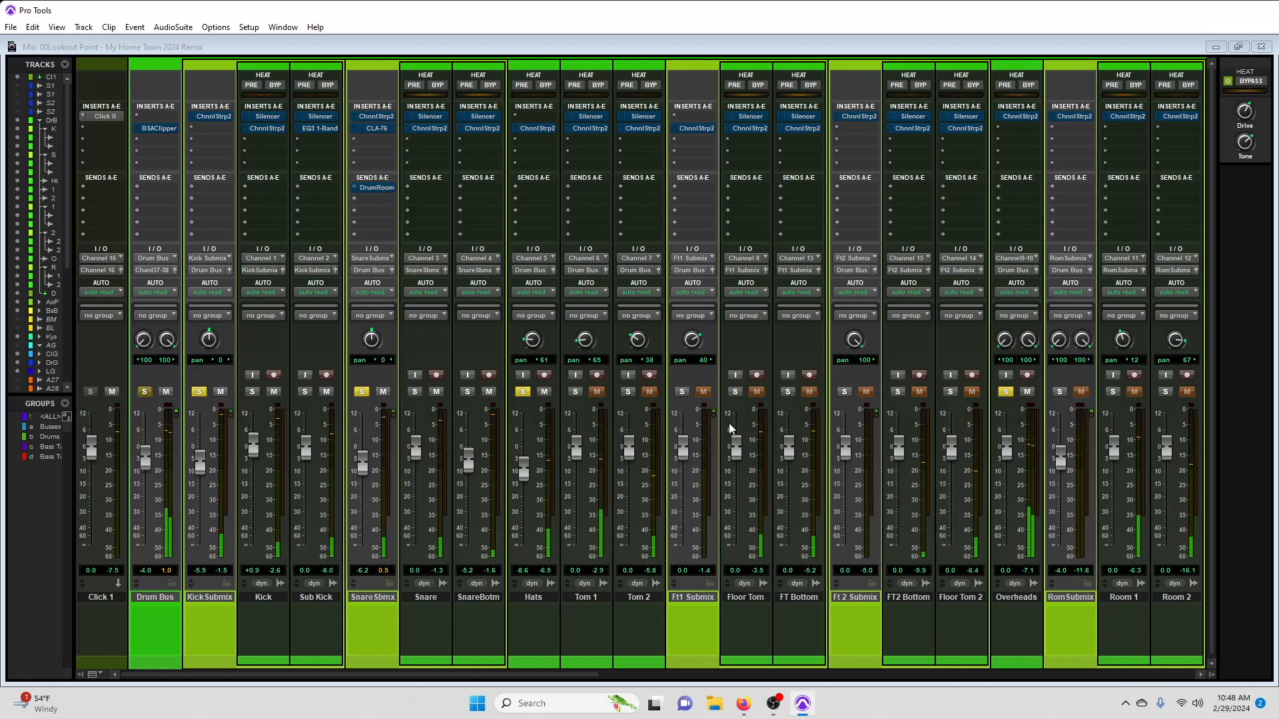
# - Solo the Ft1 submix, lower it to -4.1 dB, and compare the balance with its solo off and on
pyautogui.click(681, 394)
pyautogui.moveTo(682, 456); pyautogui.dragTo(684, 471)
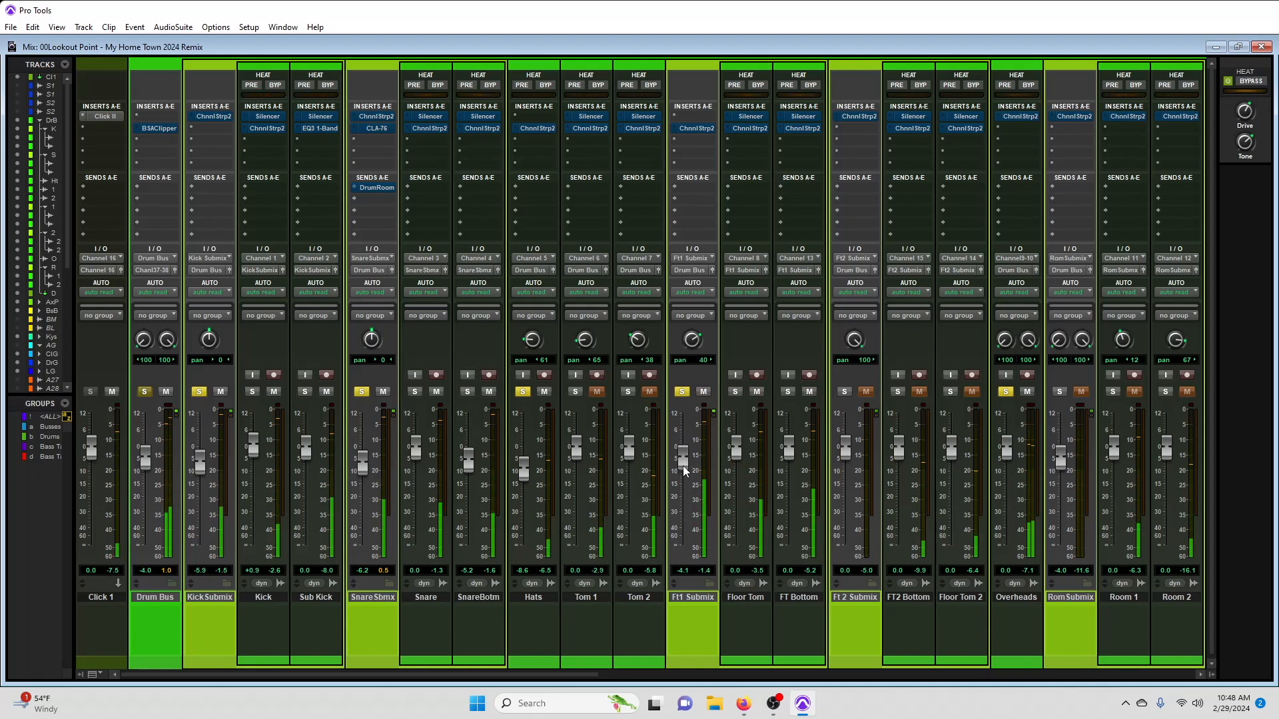
pyautogui.click(682, 393)
pyautogui.click(683, 393)
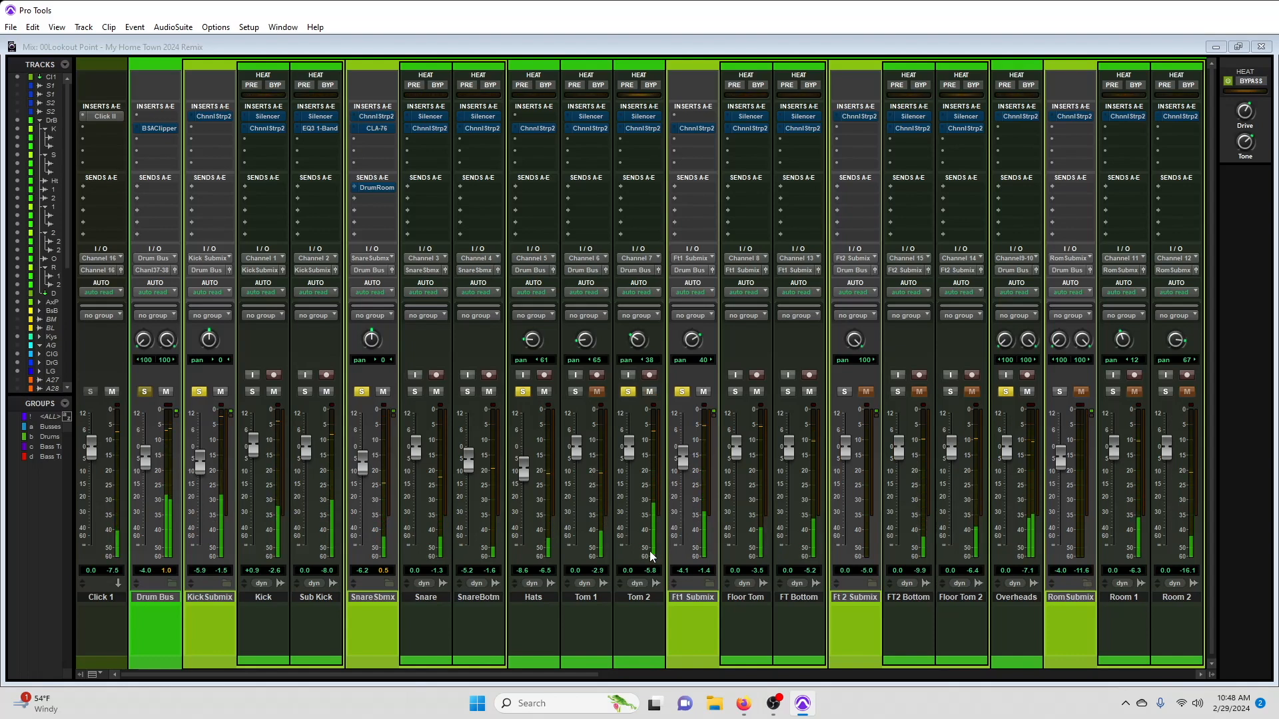
# - Balance Tom 2 at -1.1 dB against the soloed drums, toggling its solo to compare
pyautogui.moveTo(623, 453)
pyautogui.mouseDown()
pyautogui.moveTo(623, 550)
pyautogui.moveTo(637, 461)
pyautogui.mouseUp()
pyautogui.click(629, 392)
pyautogui.click(628, 391)
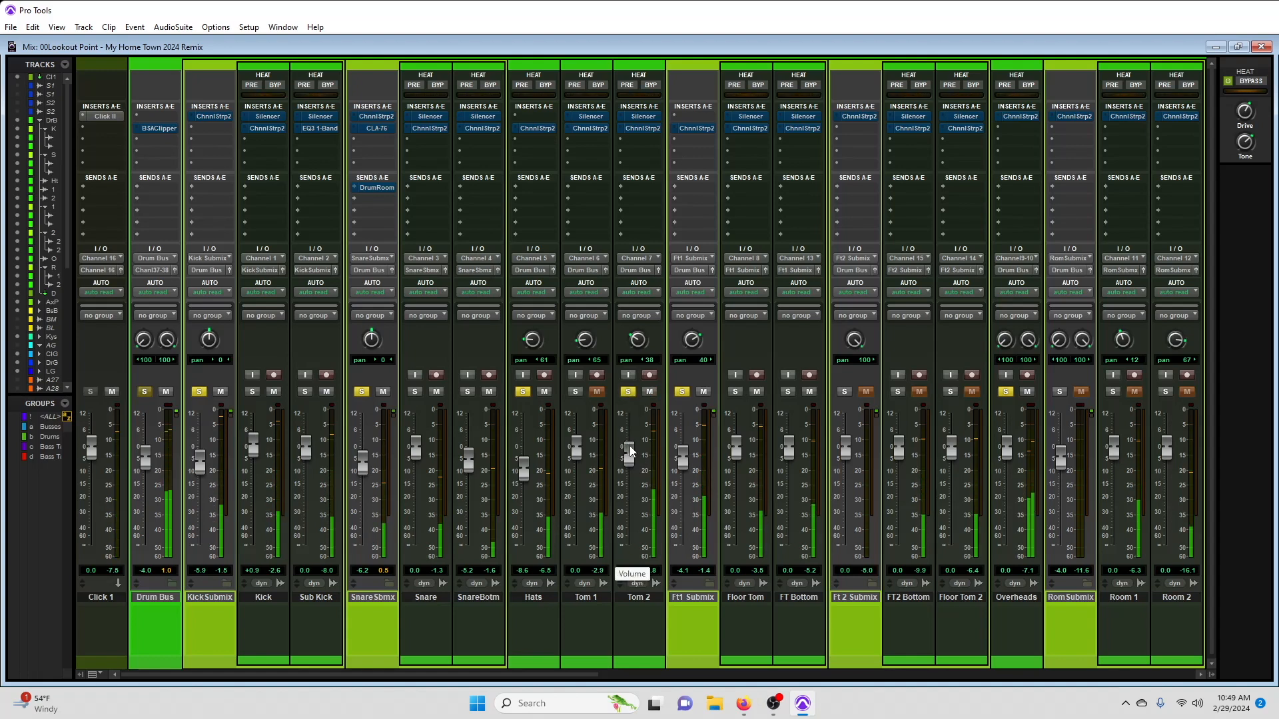
pyautogui.moveTo(630, 459); pyautogui.dragTo(633, 456)
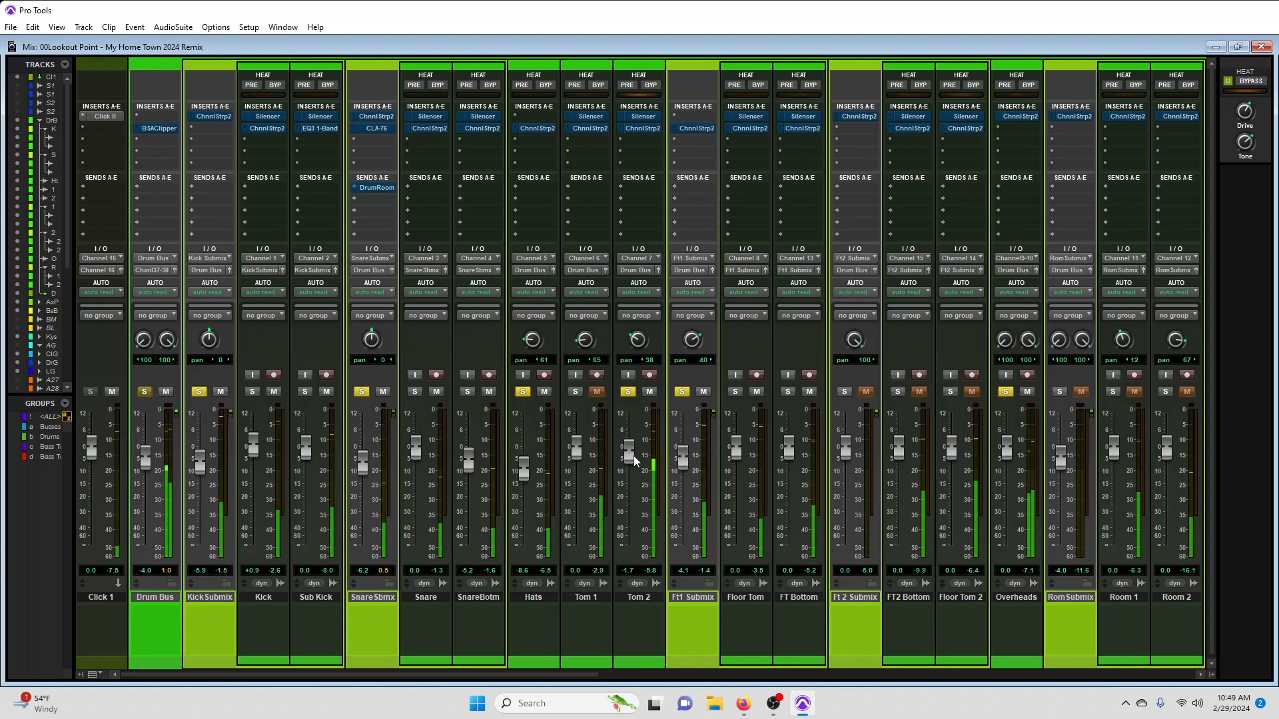
pyautogui.moveTo(631, 454); pyautogui.dragTo(631, 453)
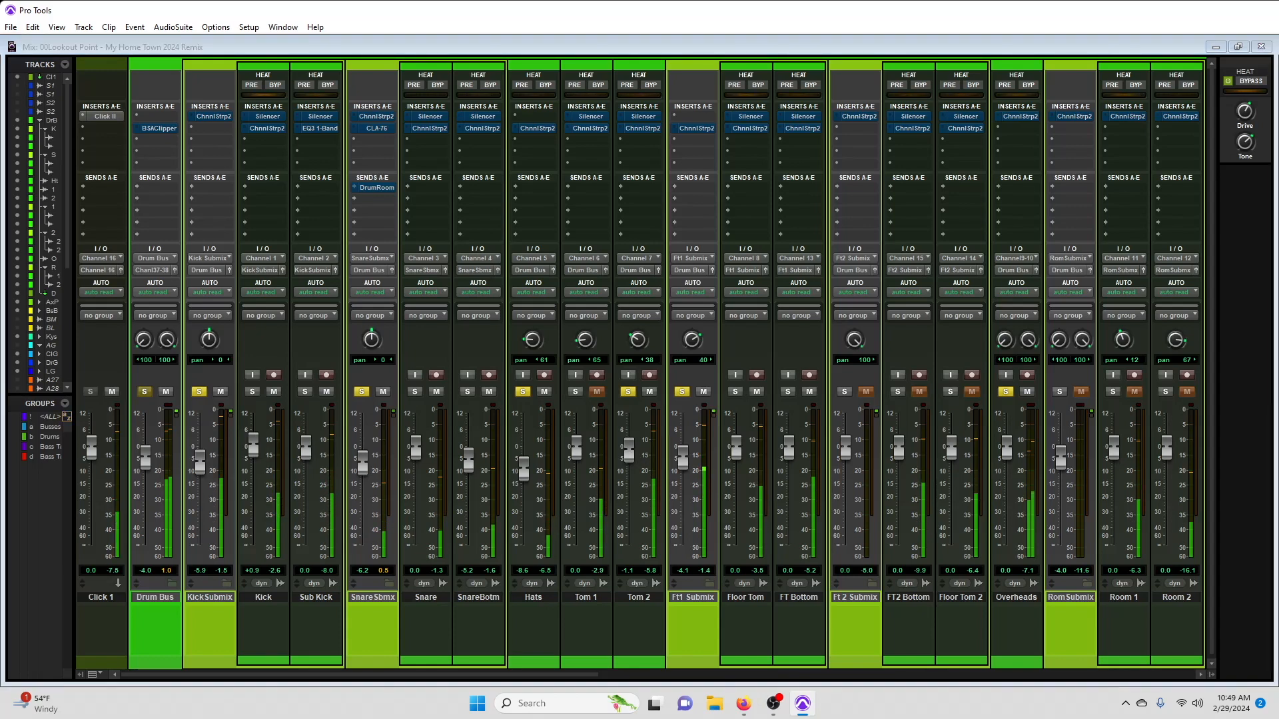
# - Add Tom 1 to the soloed drums and lower its level to -4.3 dB, toggling its solo to compare
pyautogui.click(576, 392)
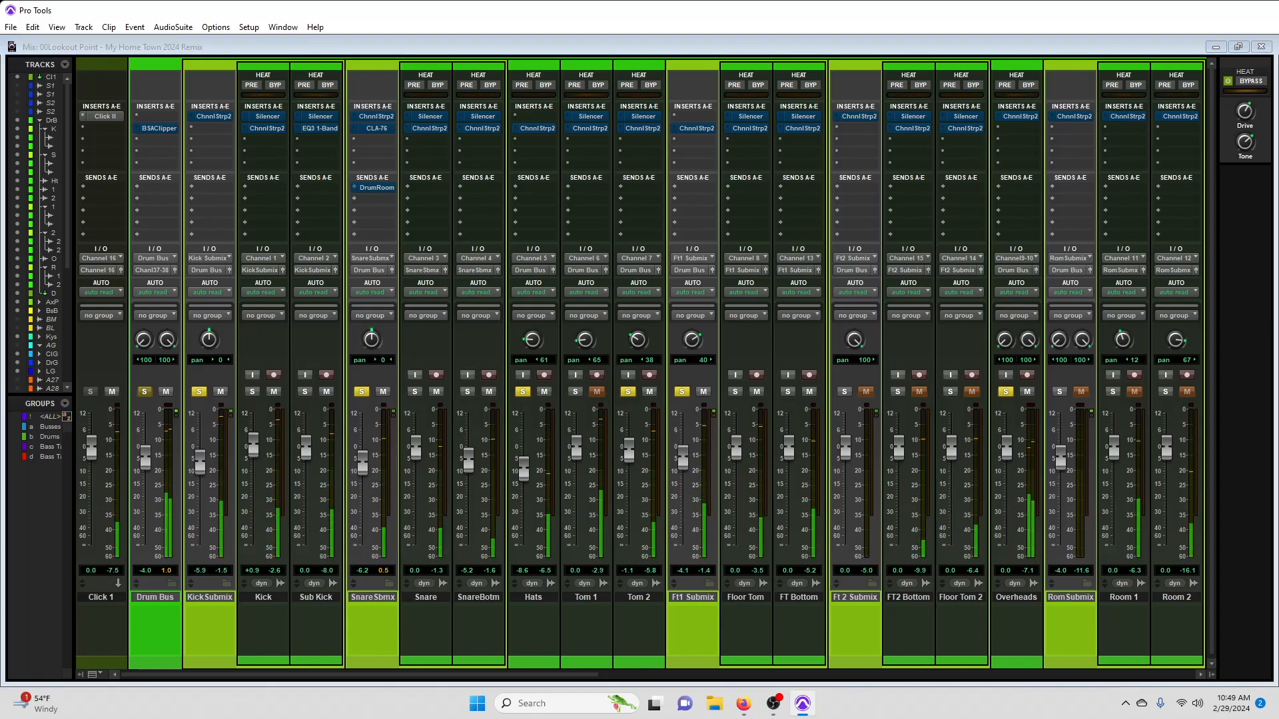
pyautogui.moveTo(579, 453); pyautogui.dragTo(579, 465)
pyautogui.click(576, 392)
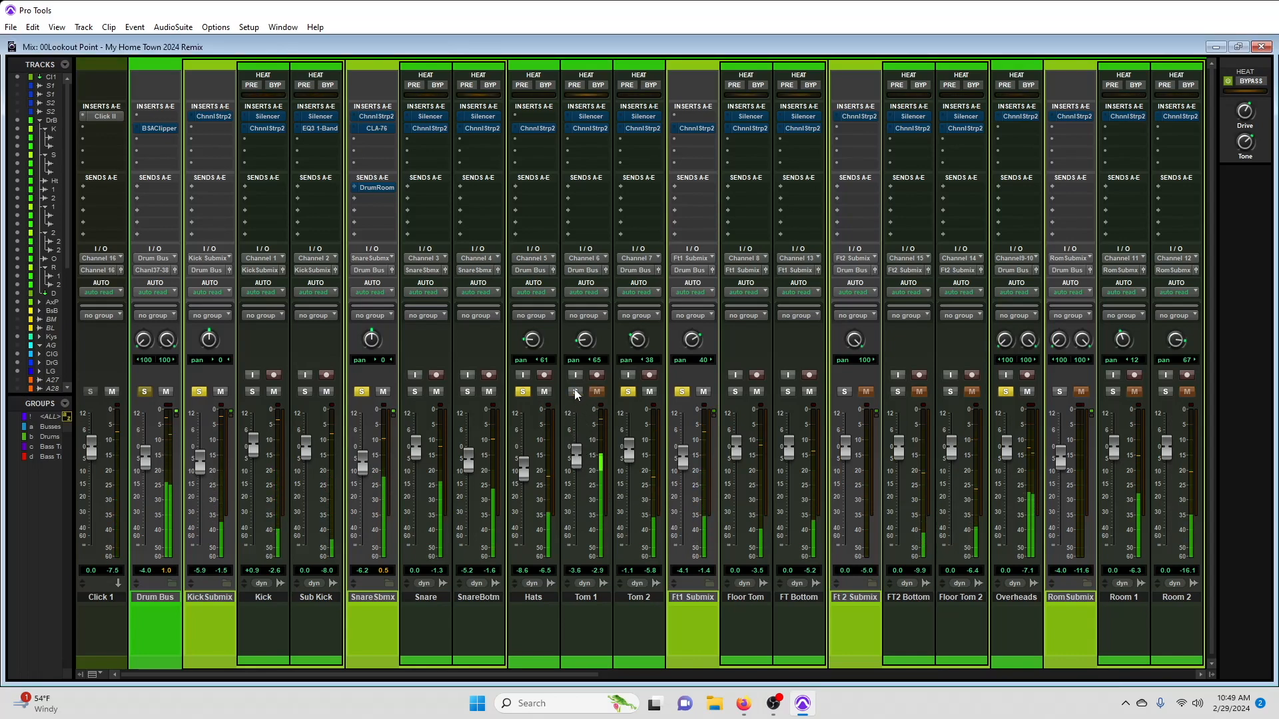
pyautogui.click(576, 392)
pyautogui.moveTo(576, 461); pyautogui.dragTo(579, 465)
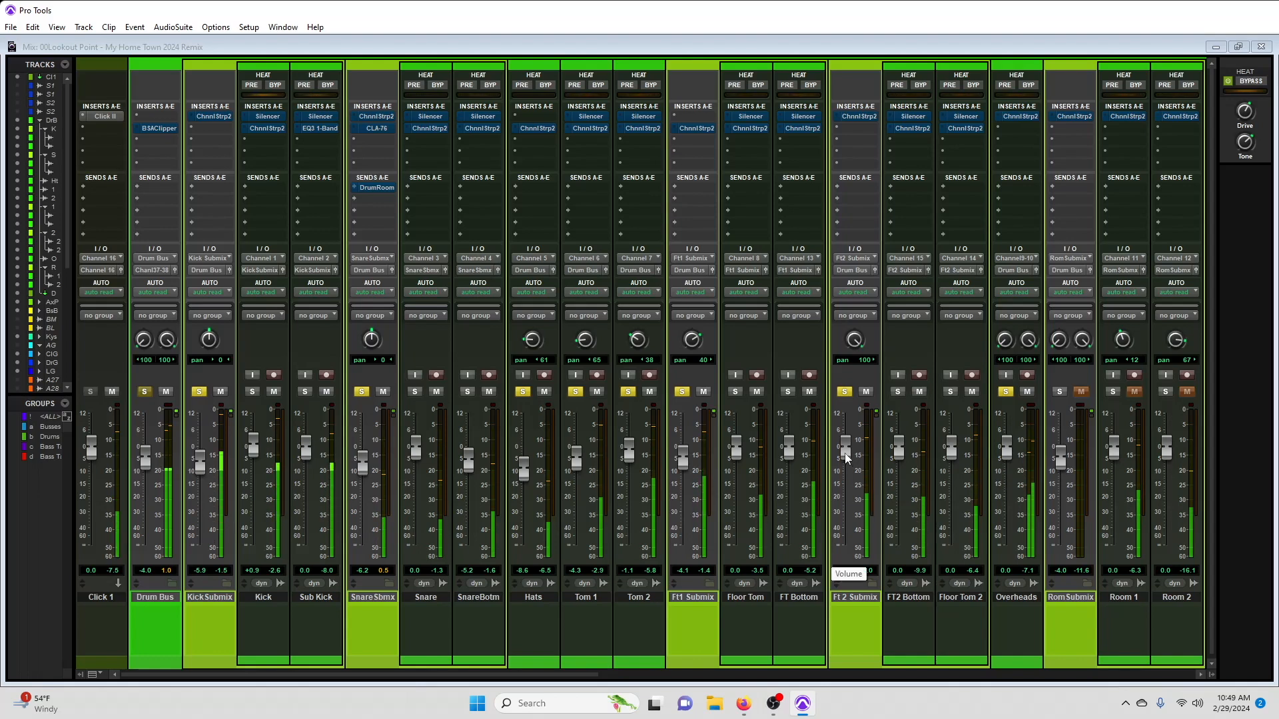
# - Raise the Ft 2 submix to +2.6 dB and clear every solo except the drum bus
pyautogui.moveTo(847, 458)
pyautogui.mouseDown()
pyautogui.moveTo(845, 550)
pyautogui.moveTo(857, 448)
pyautogui.mouseUp()
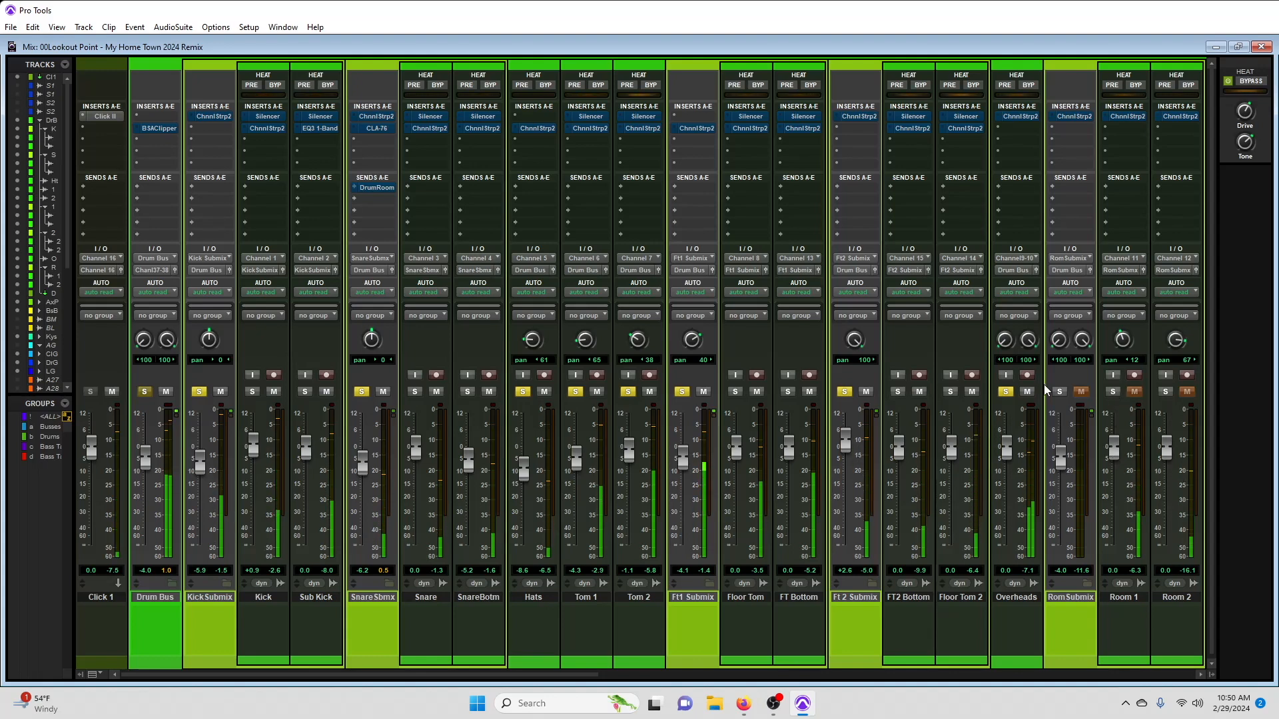
pyautogui.keyDown('ctrl'); pyautogui.click(145, 393); pyautogui.keyUp('ctrl')
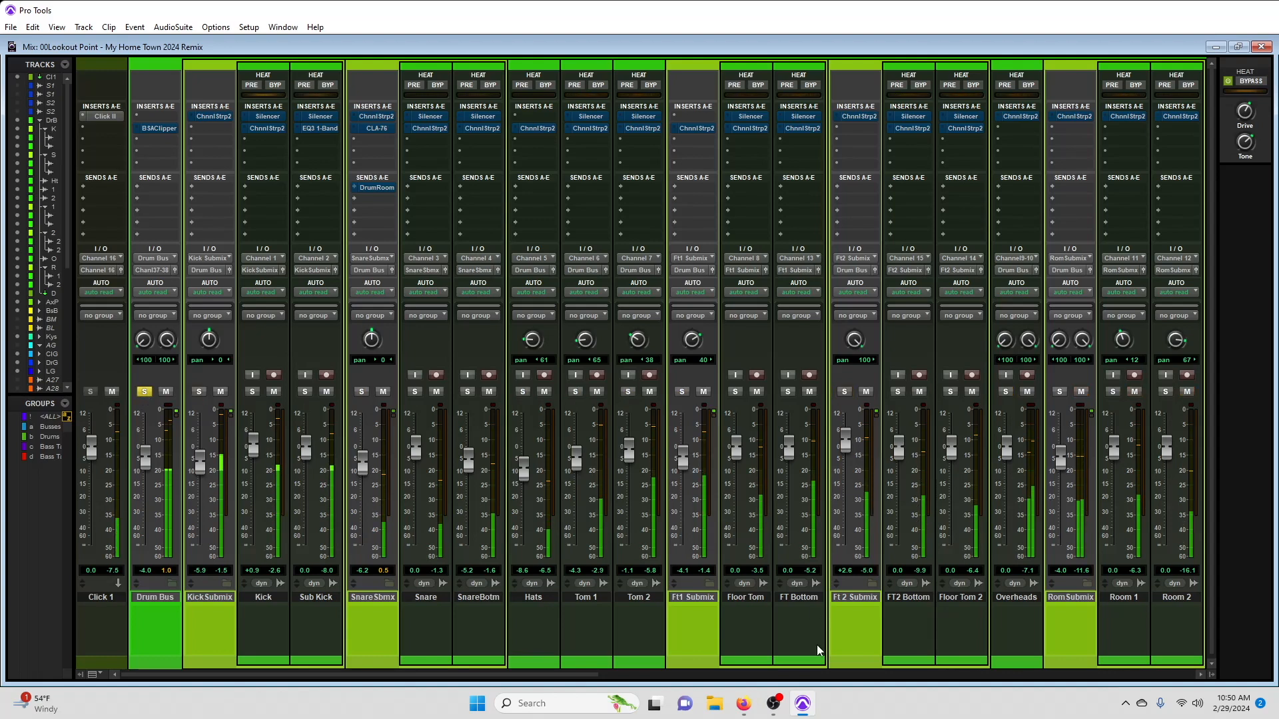
pyautogui.click(775, 706)
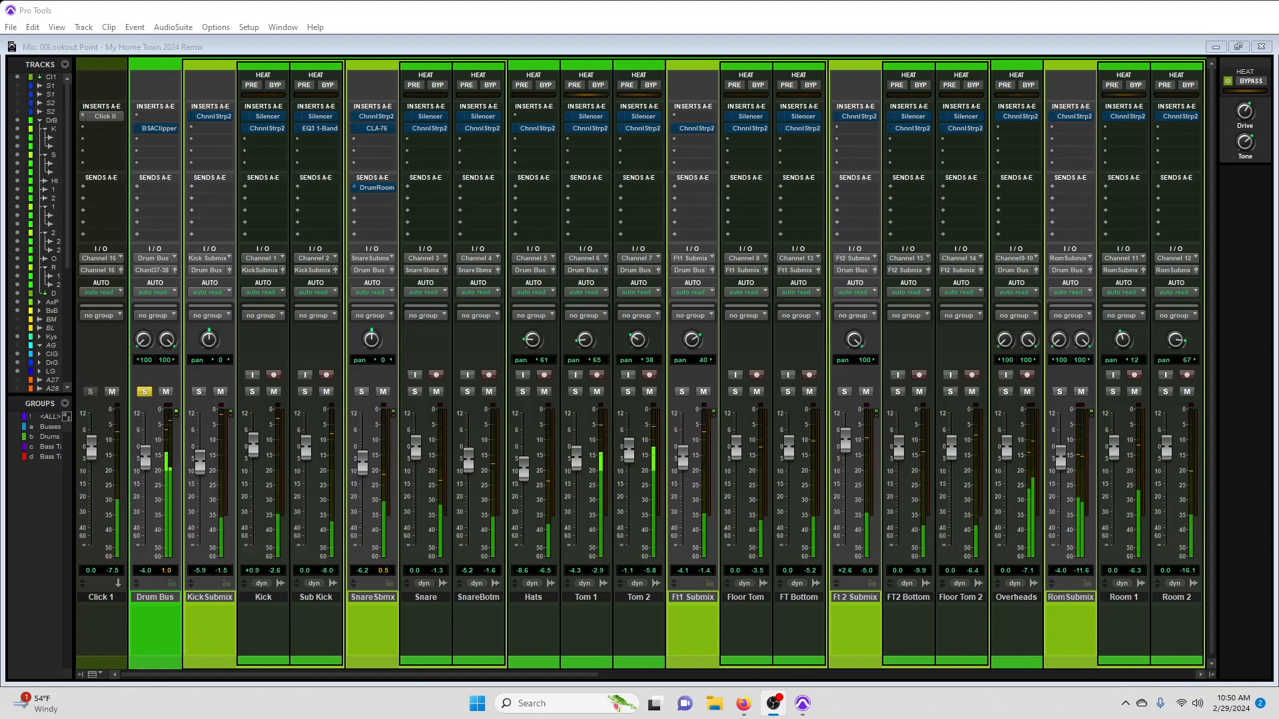
pyautogui.hotkey('alt', 'Tab')
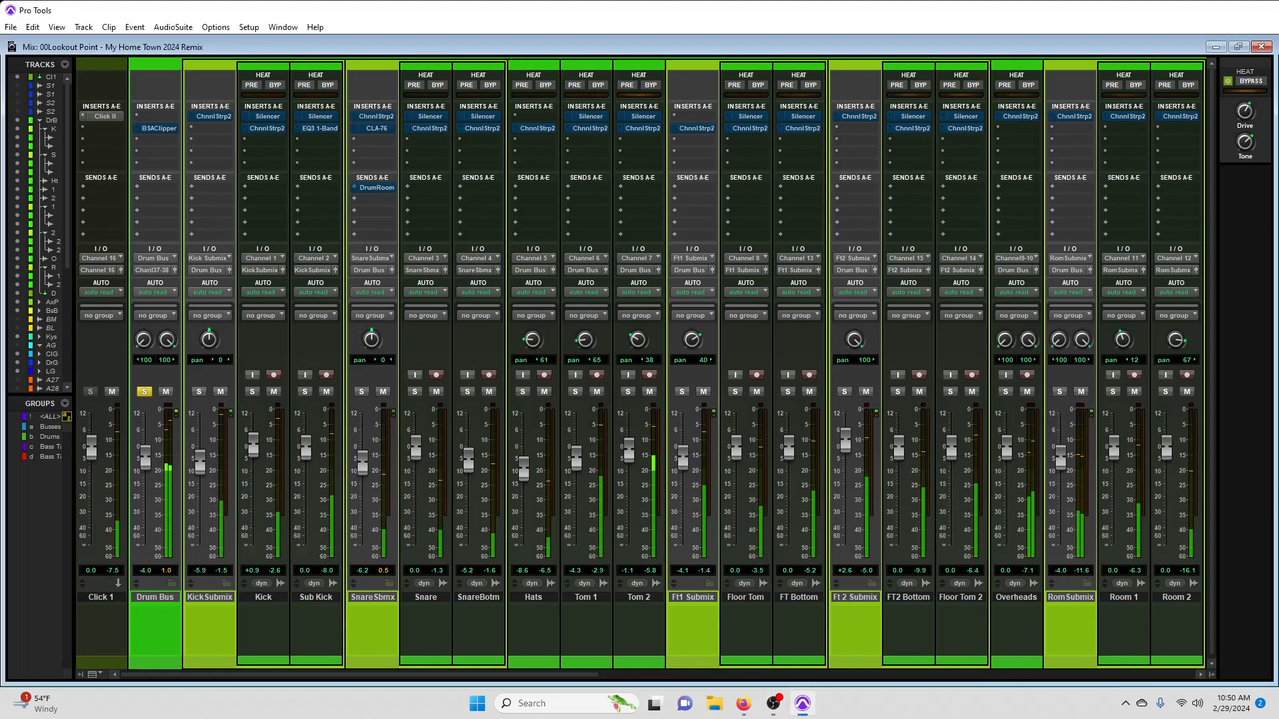
pyautogui.hotkey('ctrl', '=')
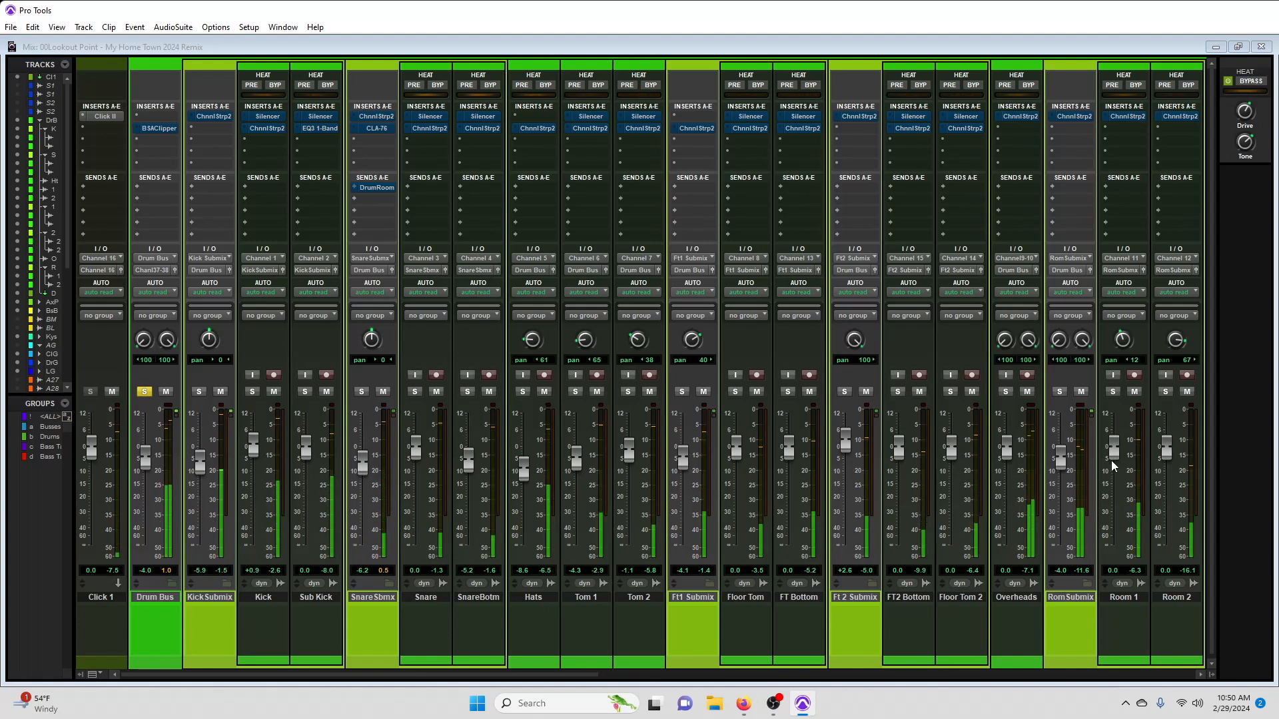
# - Solo the Room 1 channel and narrow the room mic panning to 1 left for Room 1 and 4 right for Room 2
pyautogui.click(1113, 392)
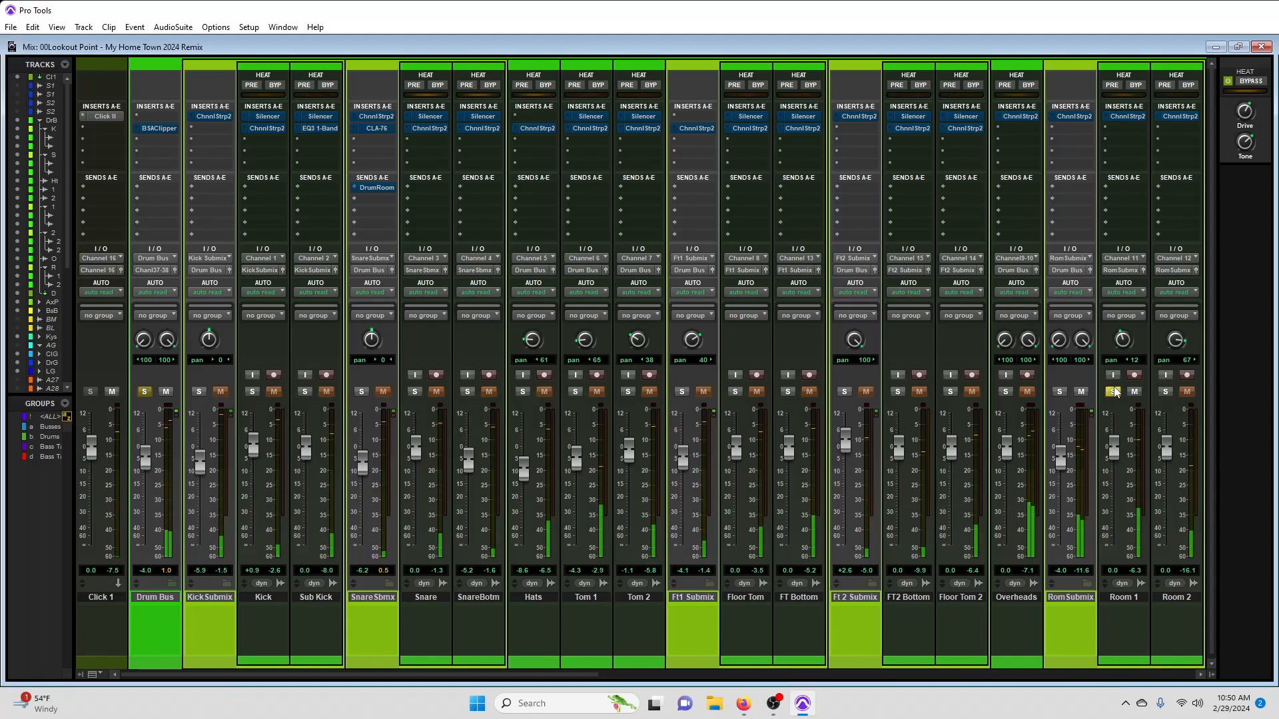
pyautogui.click(1165, 392)
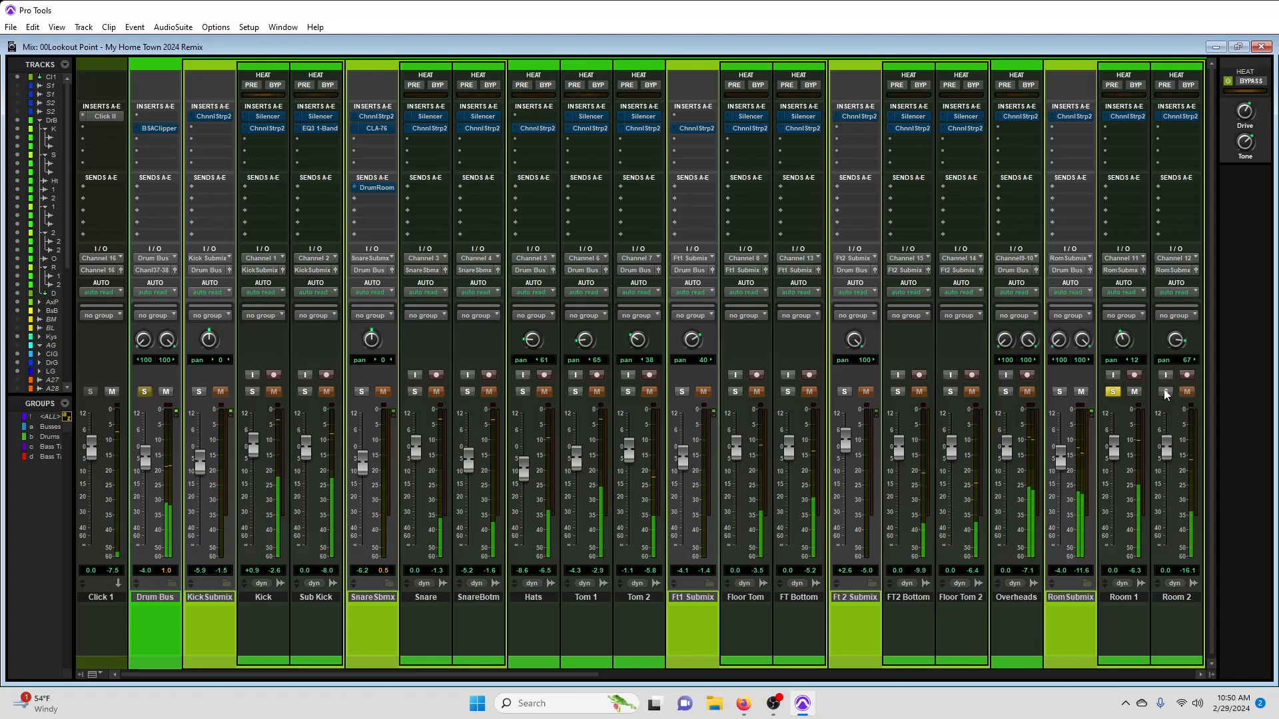
pyautogui.moveTo(1189, 371); pyautogui.dragTo(1190, 375)
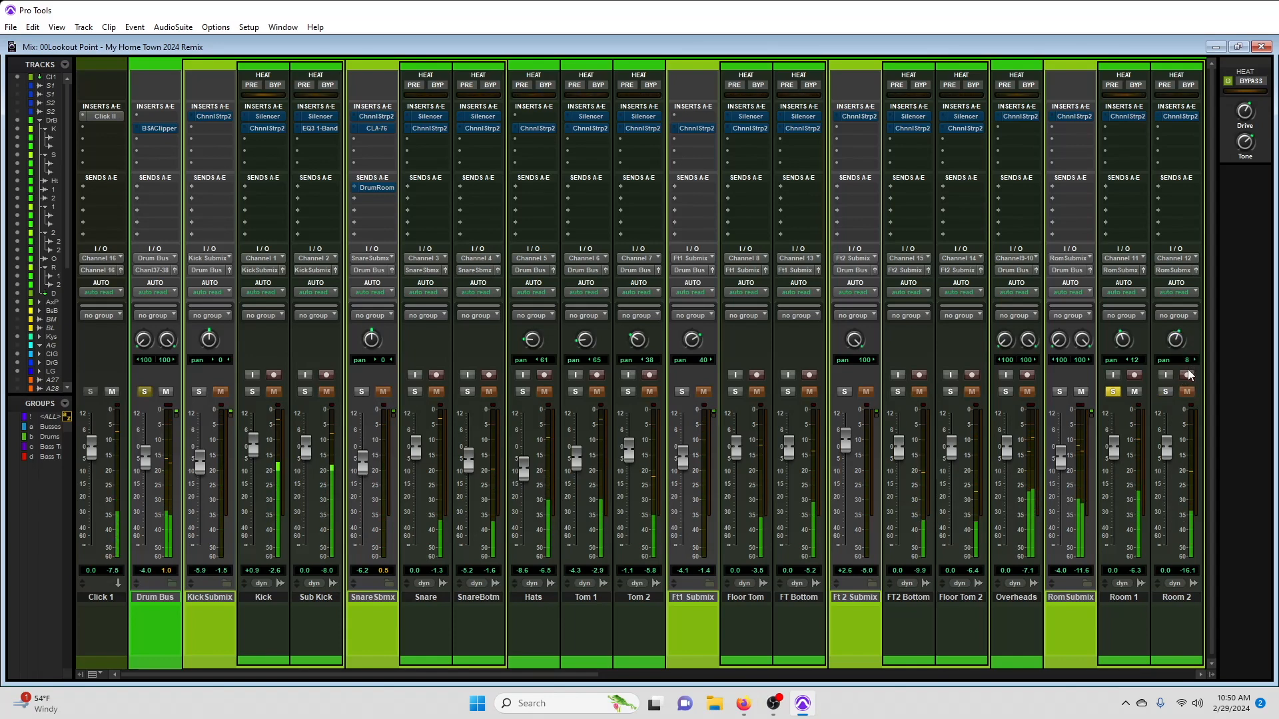
pyautogui.moveTo(1123, 340); pyautogui.dragTo(1127, 348)
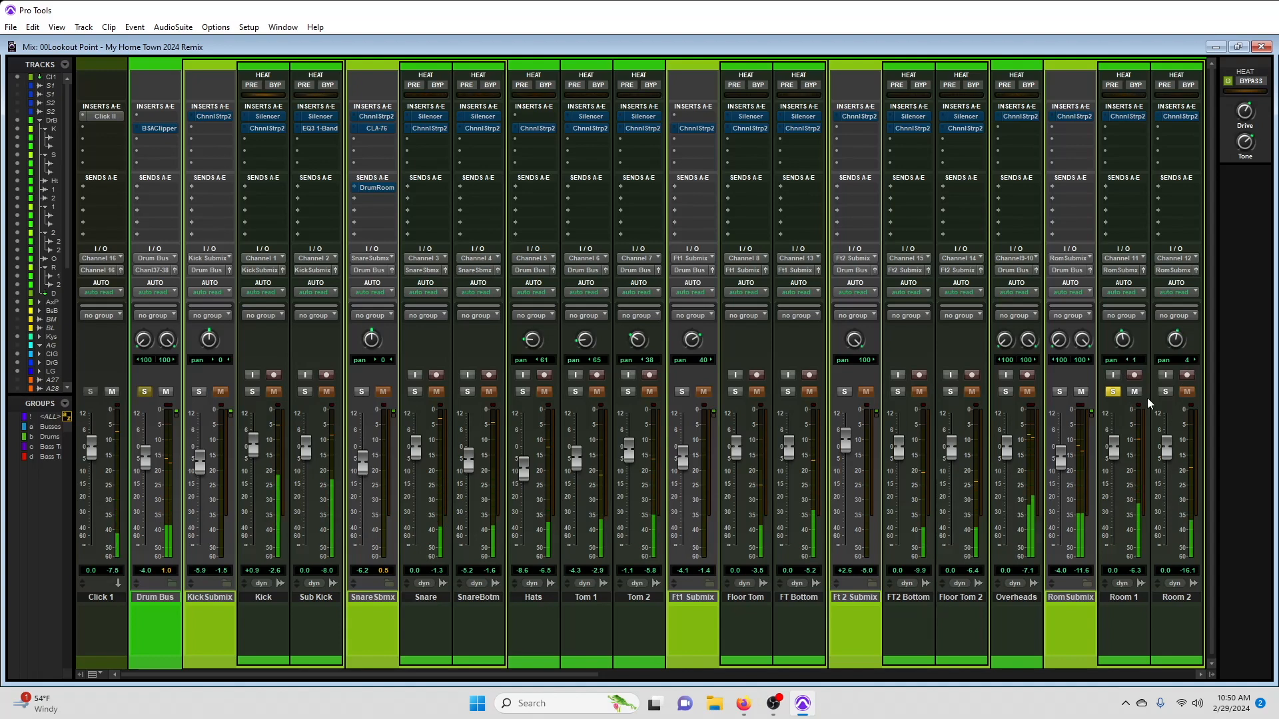
# - Compare the two room mics by toggling their solos, and pull Room 2's level all the way down
pyautogui.click(1113, 391)
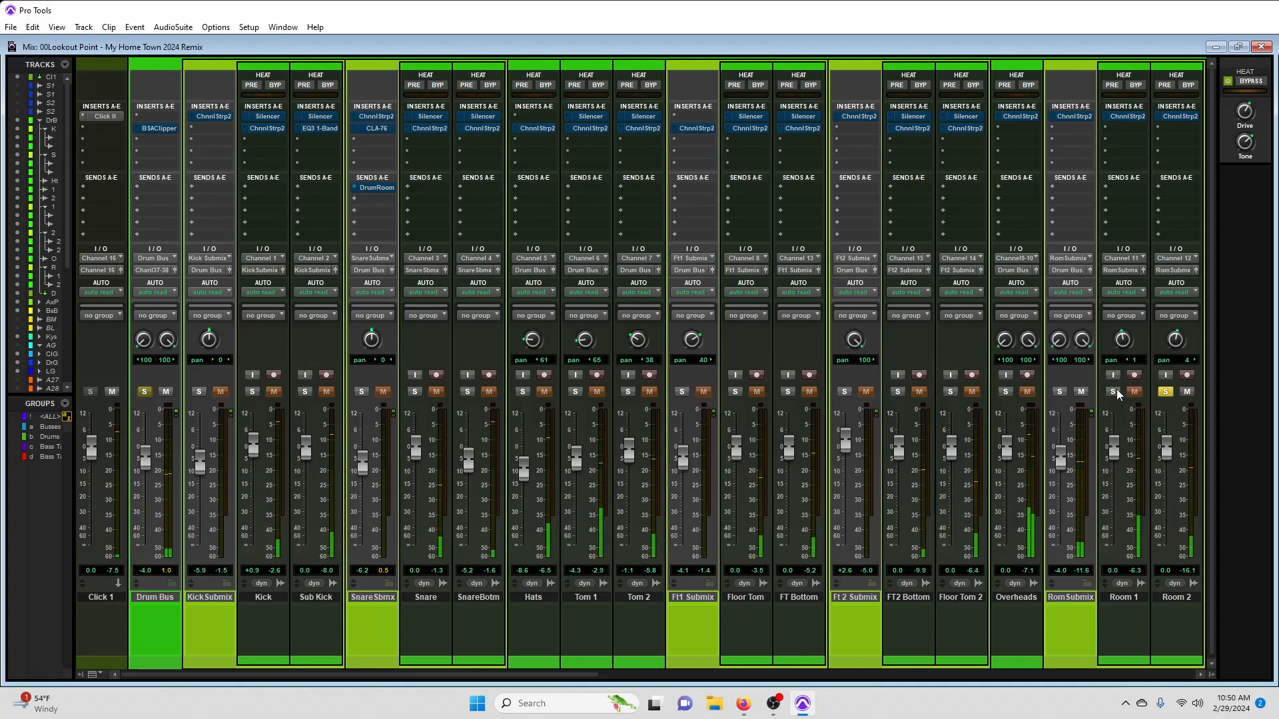
pyautogui.click(1113, 391)
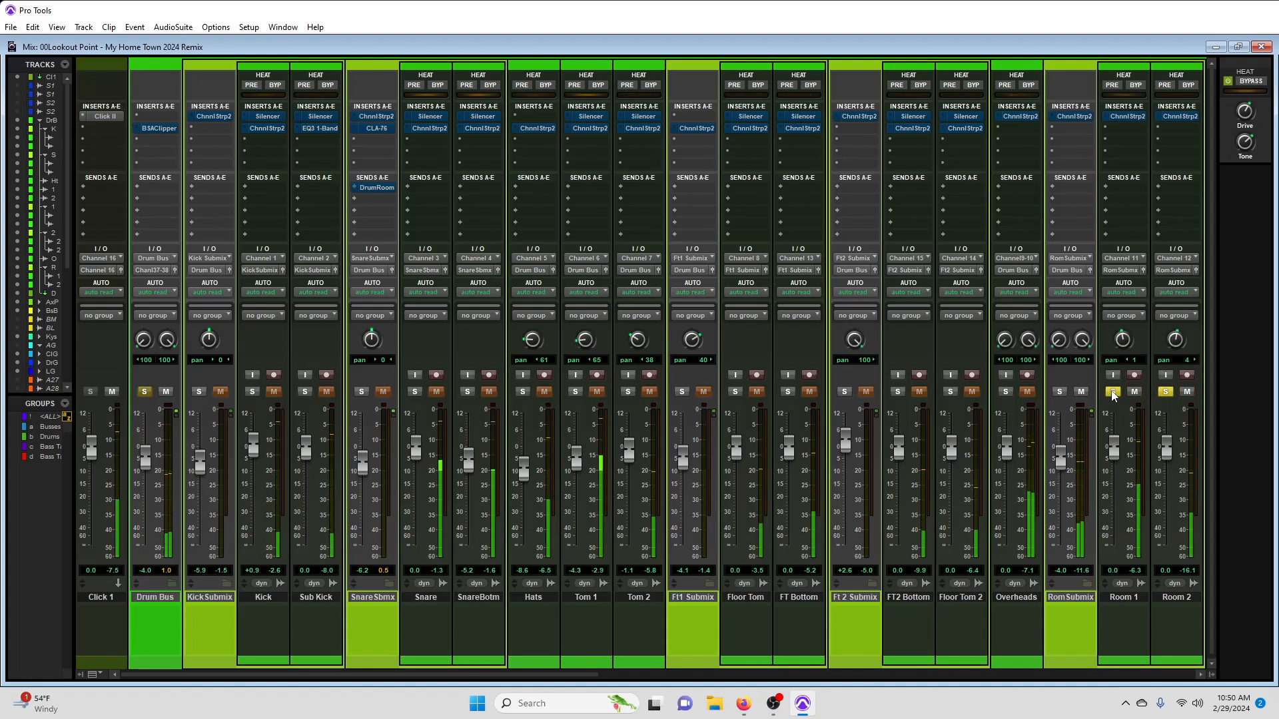
pyautogui.click(1167, 393)
pyautogui.click(1166, 391)
pyautogui.moveTo(1167, 448); pyautogui.dragTo(1167, 559)
# - Lower the room submix to -11.3 dB, soloing the overheads to judge the balance
pyautogui.moveTo(1113, 451); pyautogui.dragTo(1117, 470)
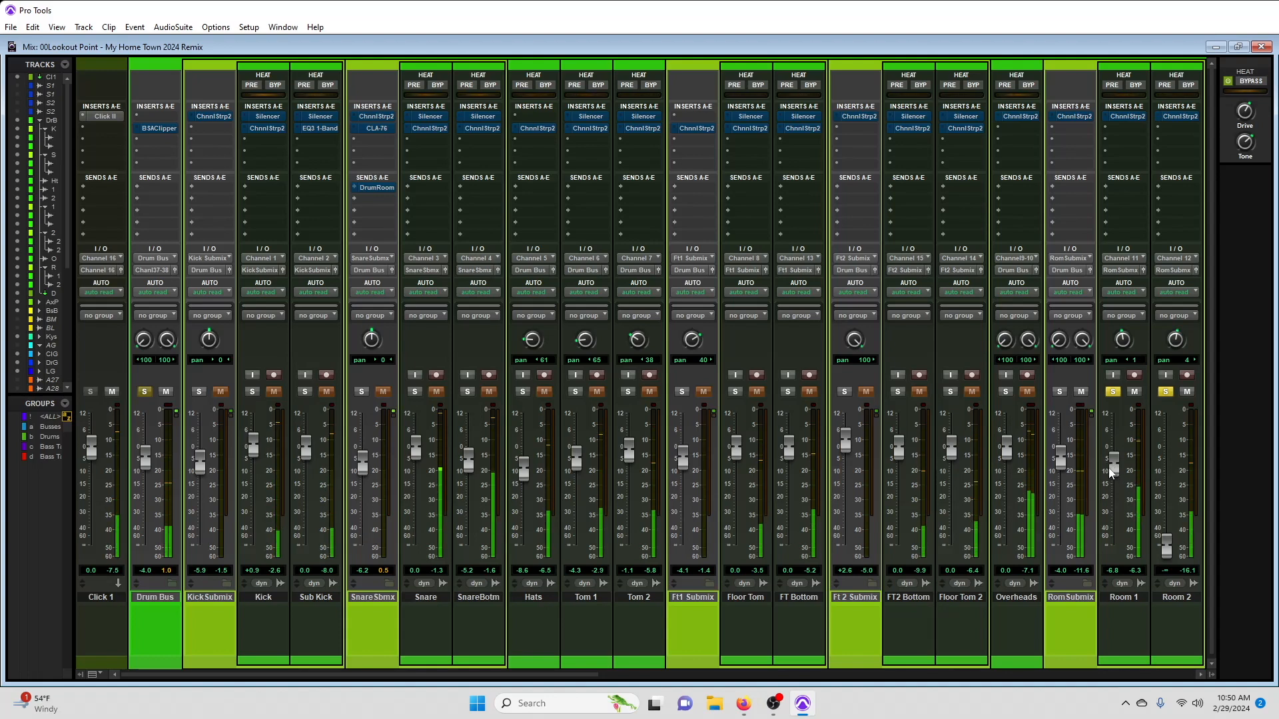
pyautogui.moveTo(1108, 468); pyautogui.dragTo(1062, 468)
pyautogui.click(1007, 393)
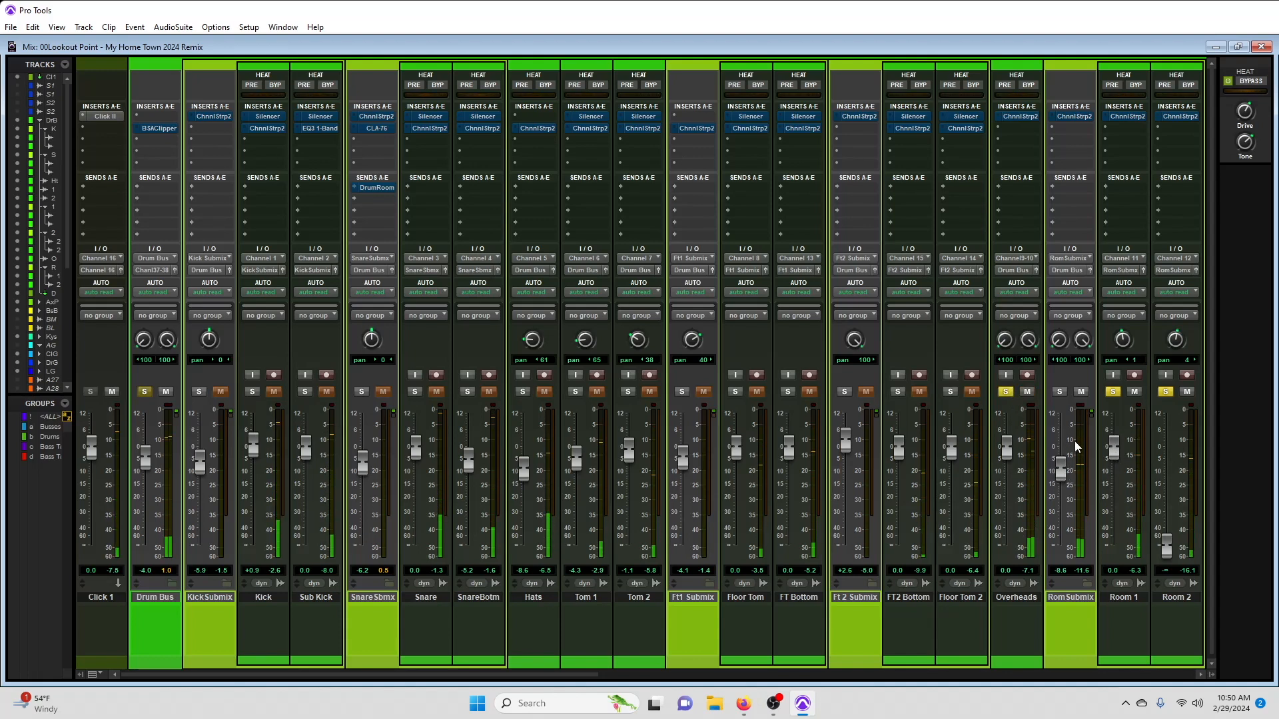
pyautogui.moveTo(1061, 472)
pyautogui.mouseDown()
pyautogui.moveTo(1061, 440)
pyautogui.moveTo(1077, 478)
pyautogui.mouseUp()
# - Clear every solo except the drum bus and lower the Sub Kick to -12.1 dB
pyautogui.keyDown('ctrl'); pyautogui.click(144, 391); pyautogui.keyUp('ctrl')
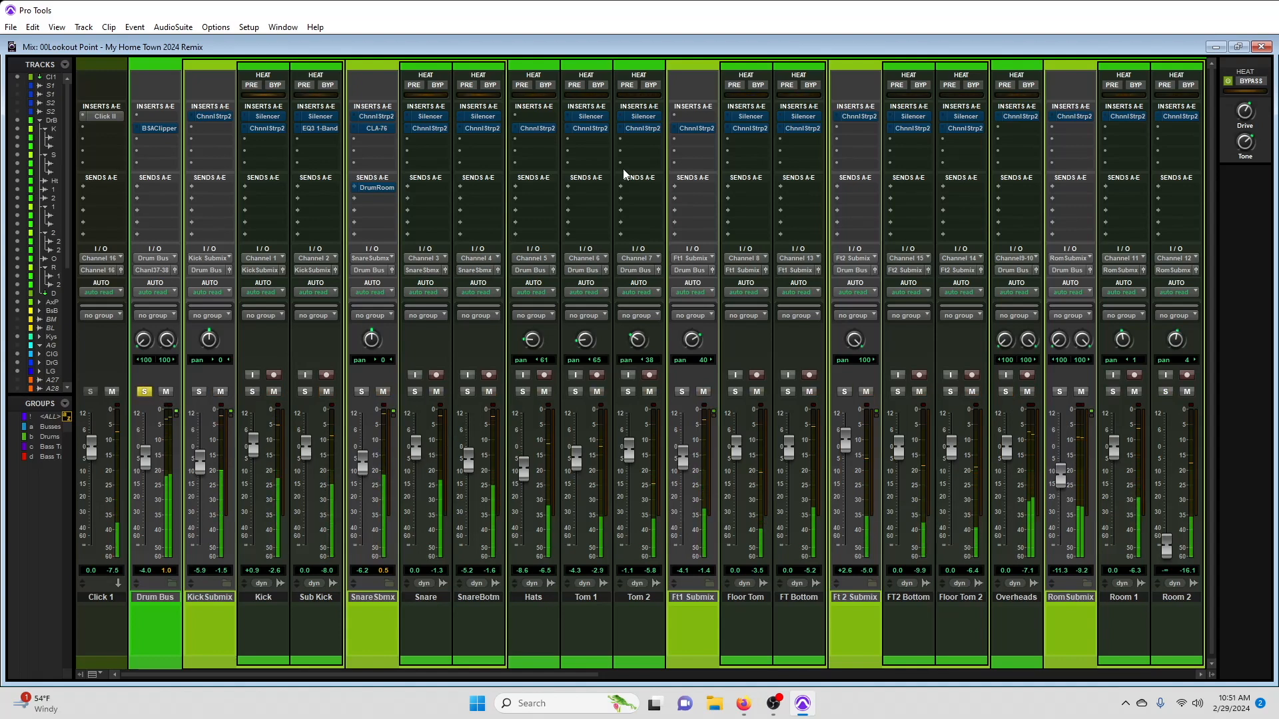
pyautogui.moveTo(310, 457); pyautogui.dragTo(309, 480)
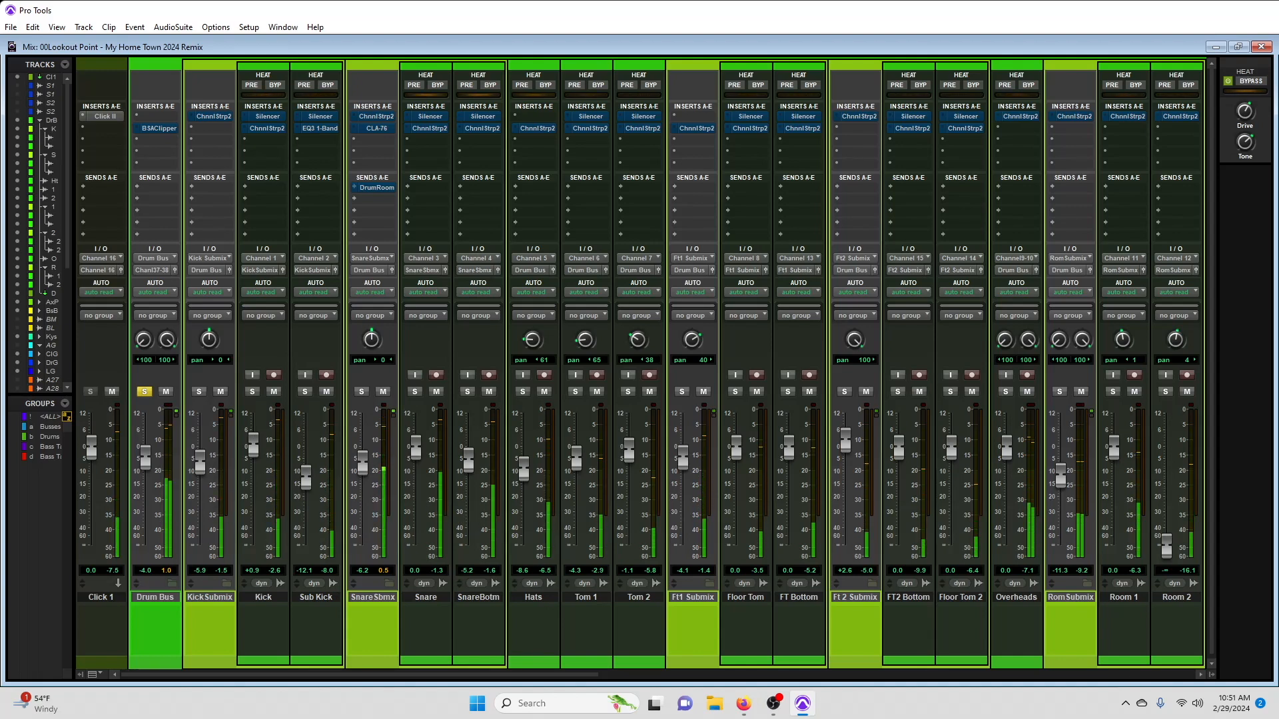
# - Switch to OBS and change the active scene to Control Camera
pyautogui.hotkey('alt', 'Tab')
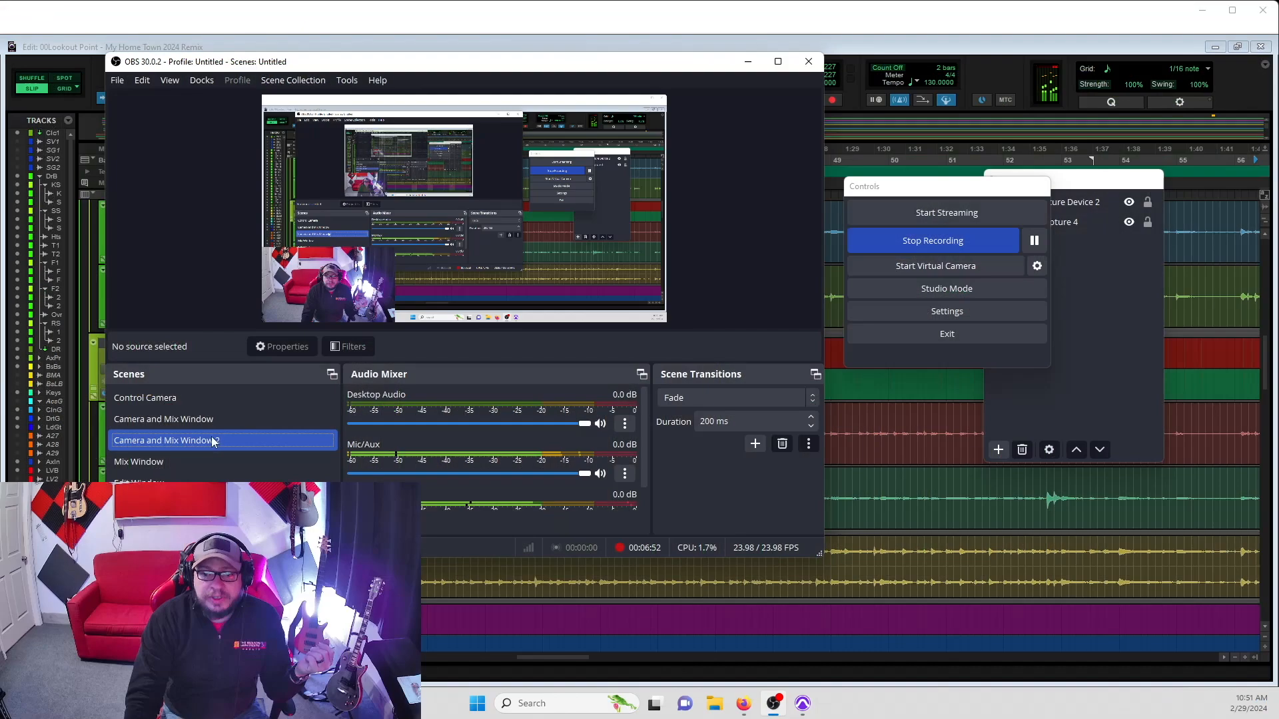
pyautogui.click(166, 440)
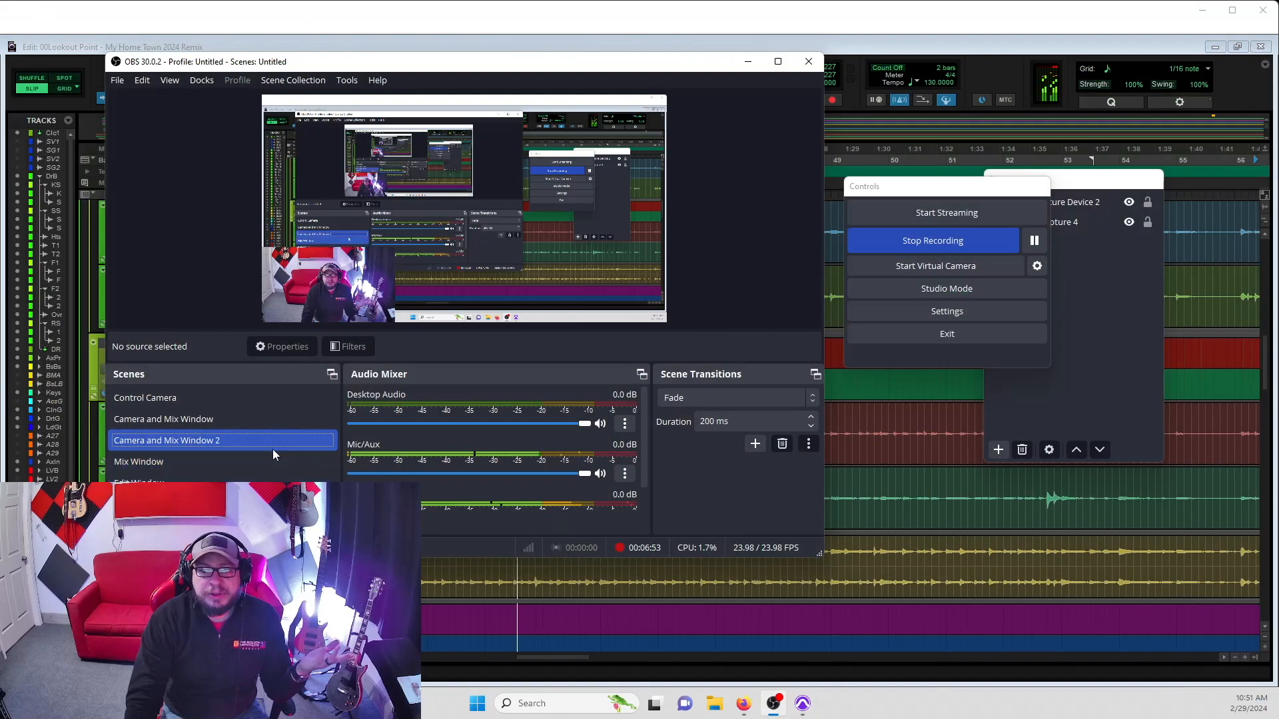
pyautogui.click(254, 399)
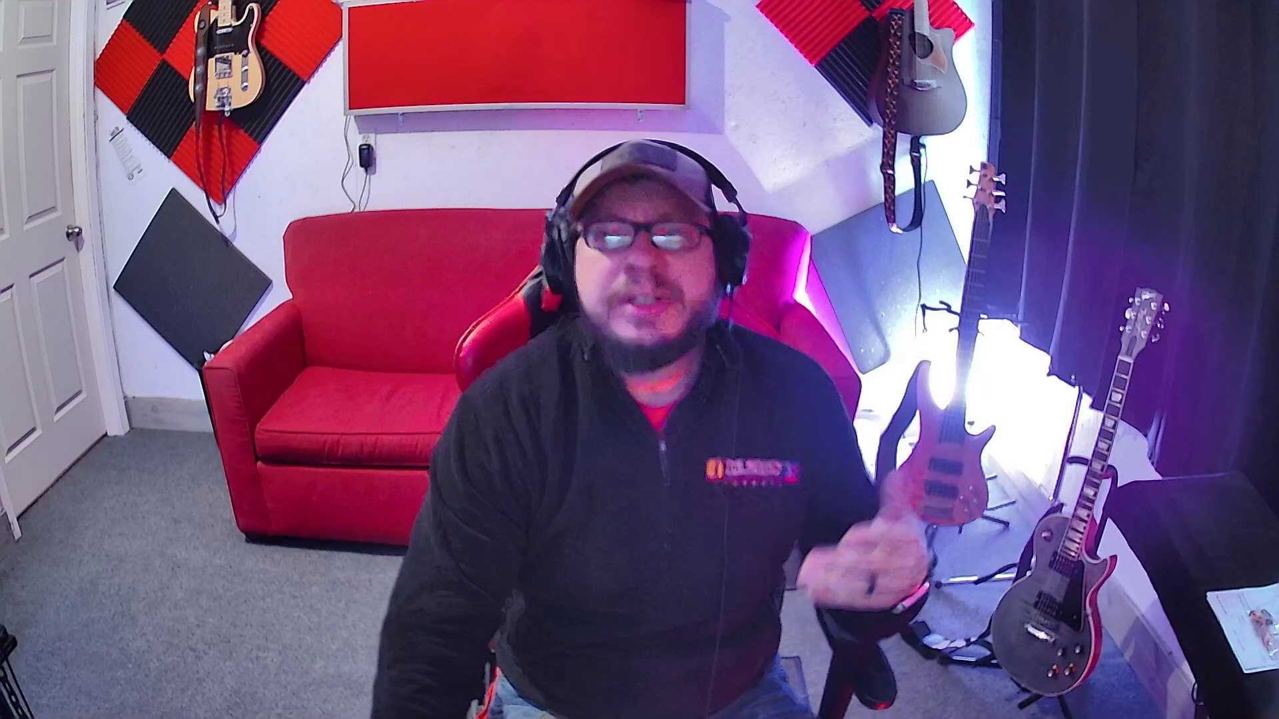